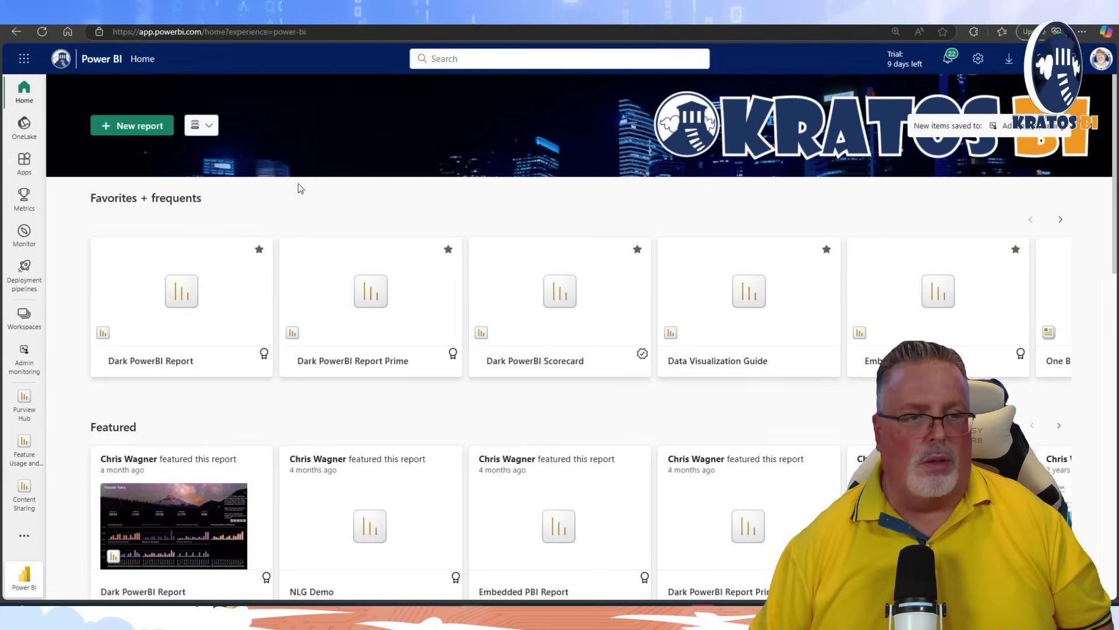
Open the Admin monitoring workspace from the list of workspaces
left_click(34, 320)
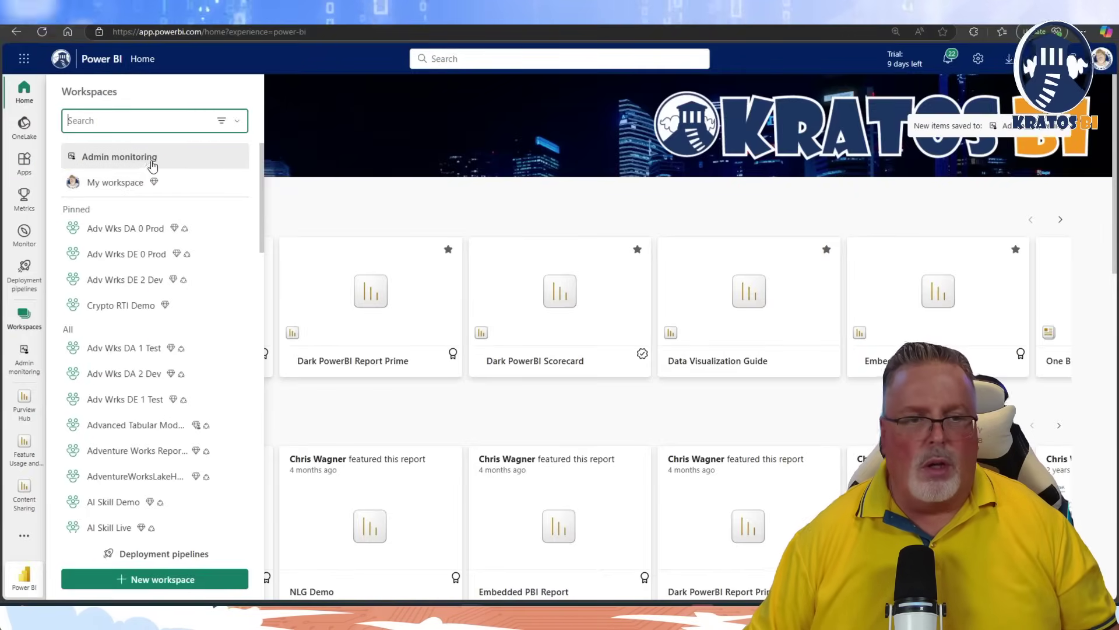
left_click(152, 163)
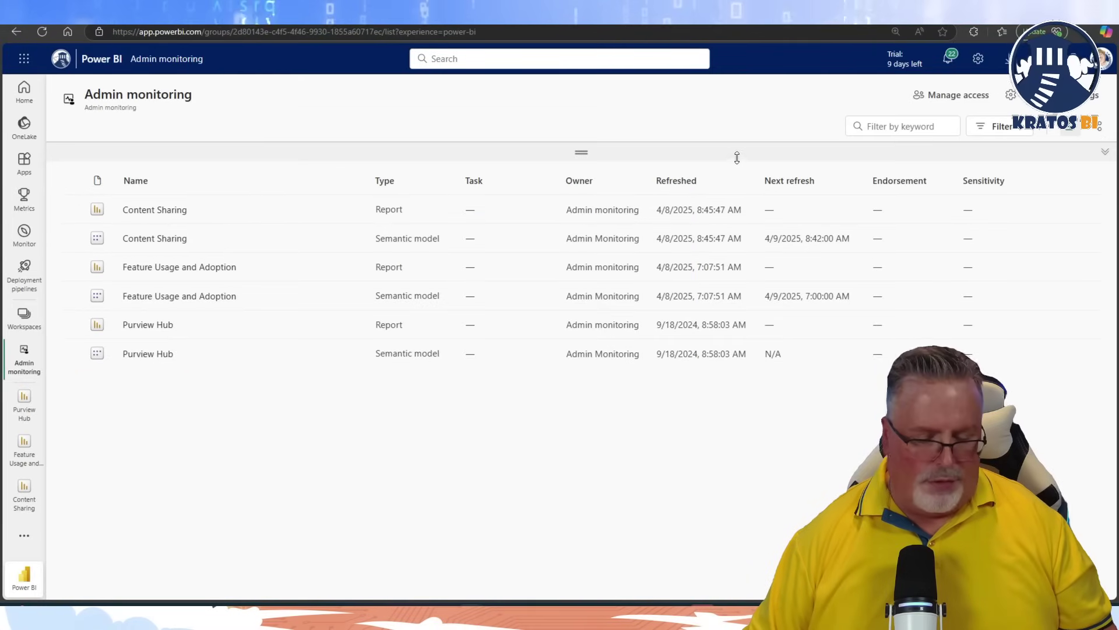
key("ctrl+a")
left_click(823, 115)
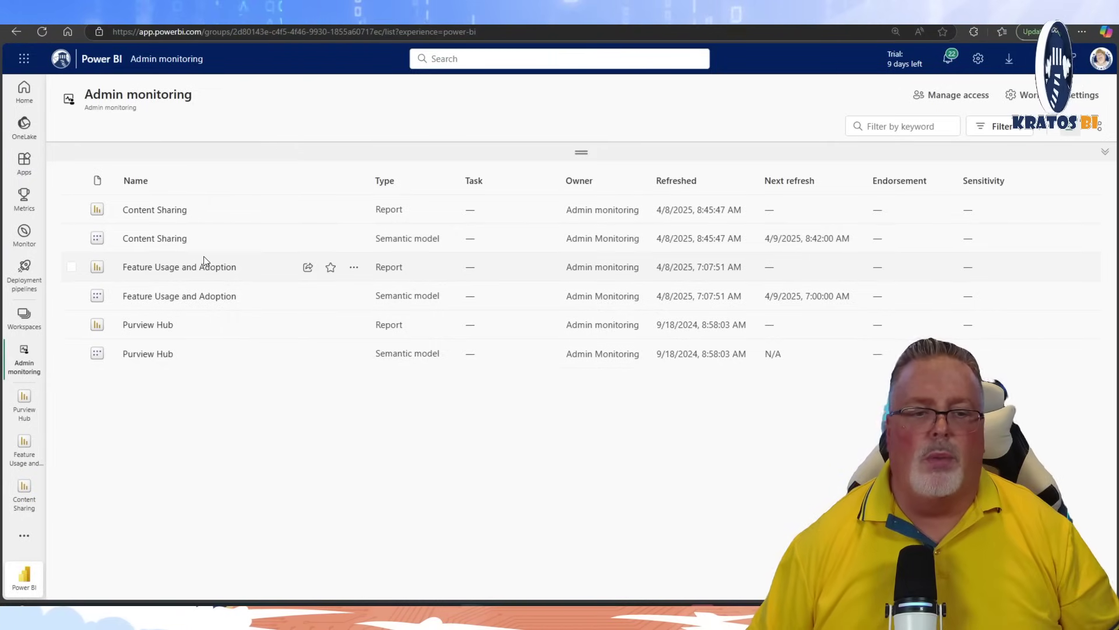
View the Feature Usage and Adoption, Content Sharing and Purview Hub reports one after another
left_click(178, 267)
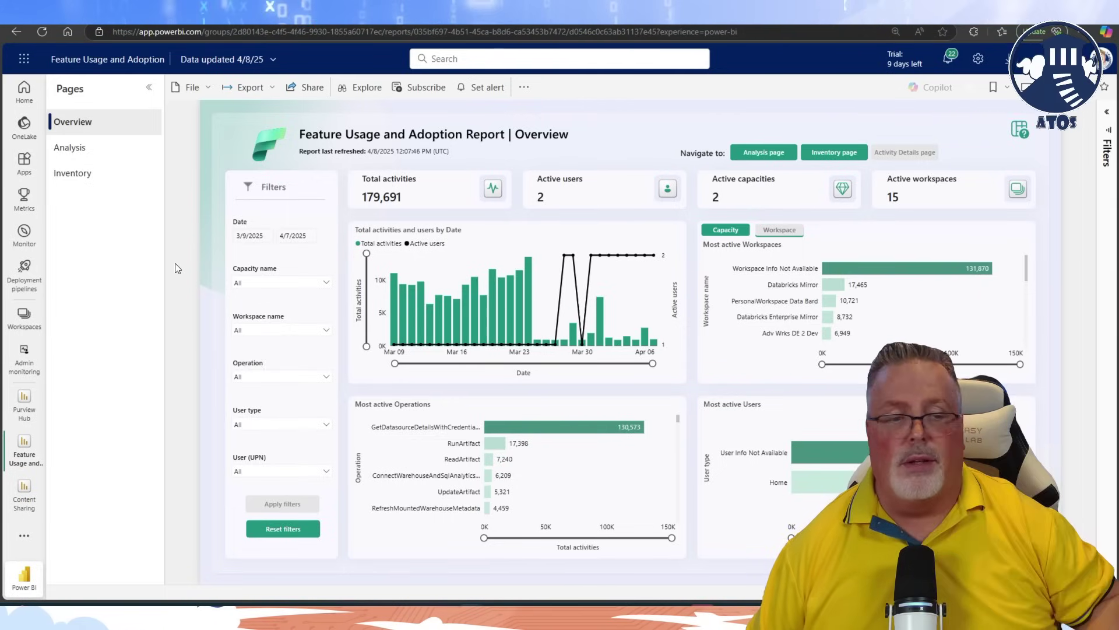
left_click(24, 503)
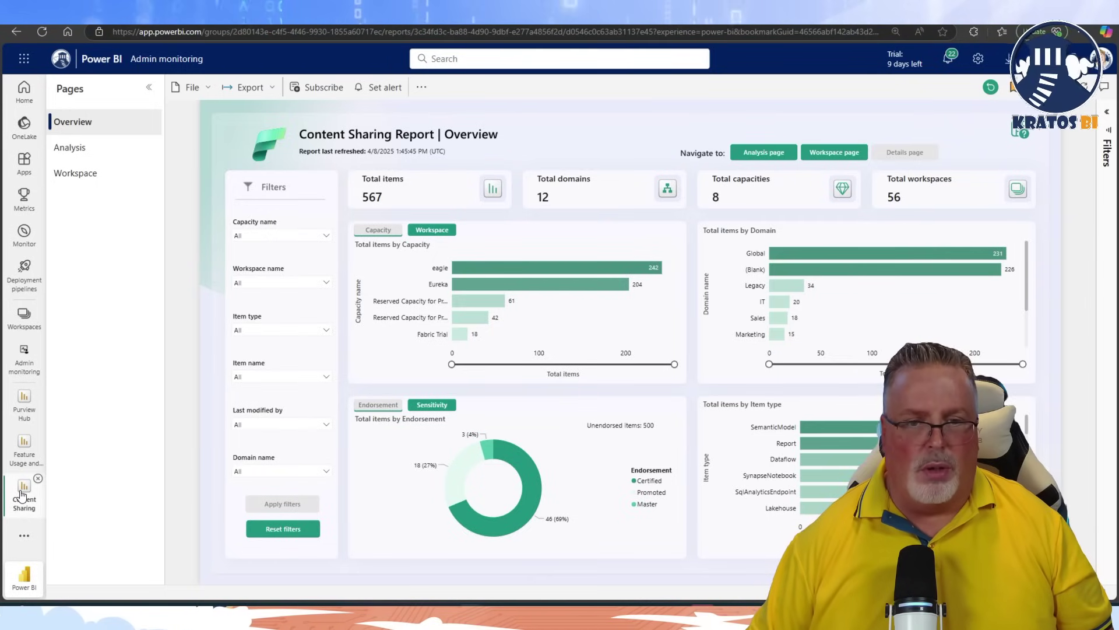
left_click(24, 411)
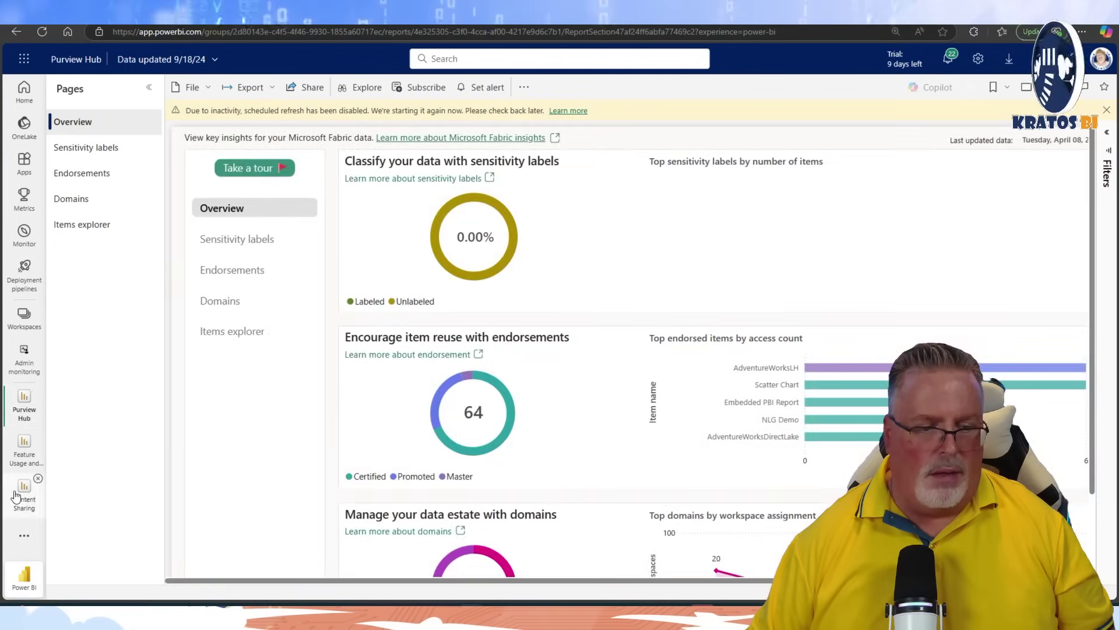
Show the Content Sharing report in full screen with its pages pane collapsed
left_click(24, 490)
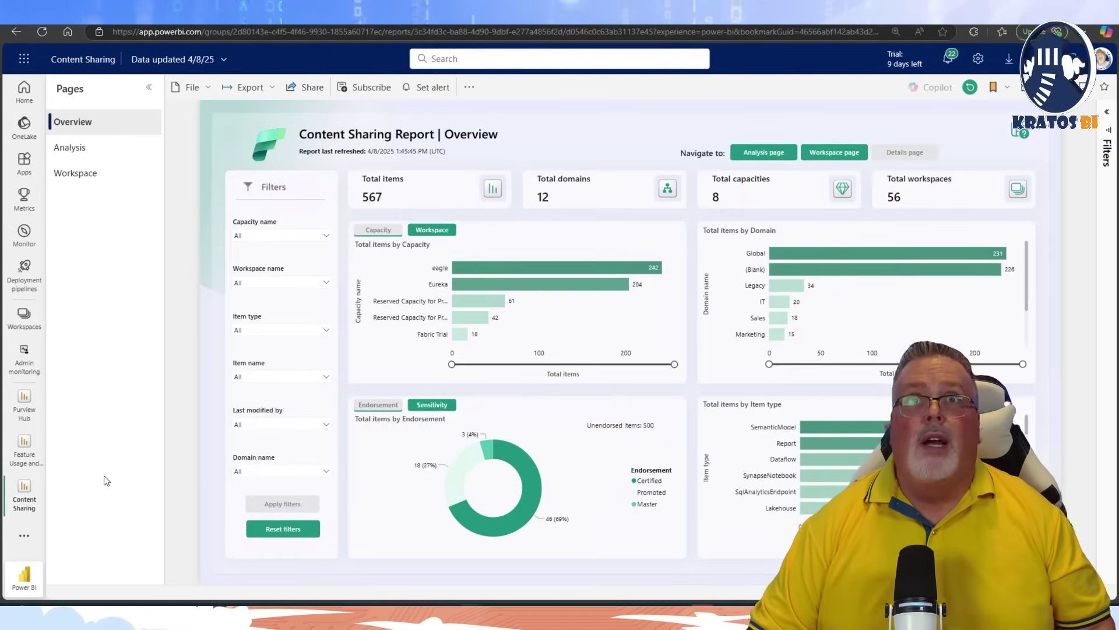
left_click(150, 88)
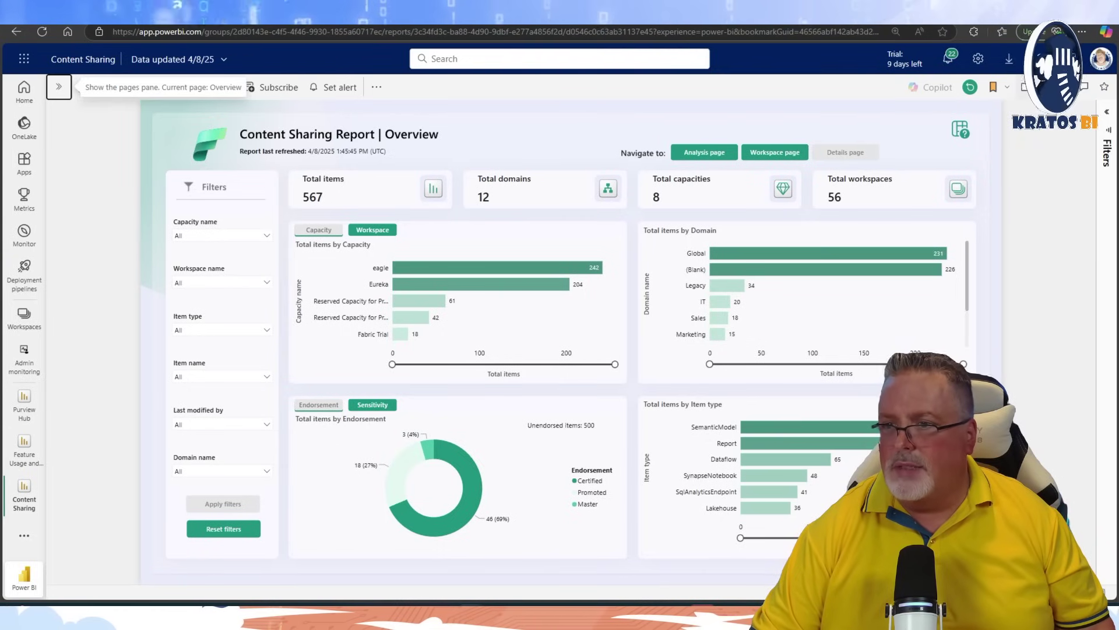
left_click(1041, 89)
left_click(1003, 113)
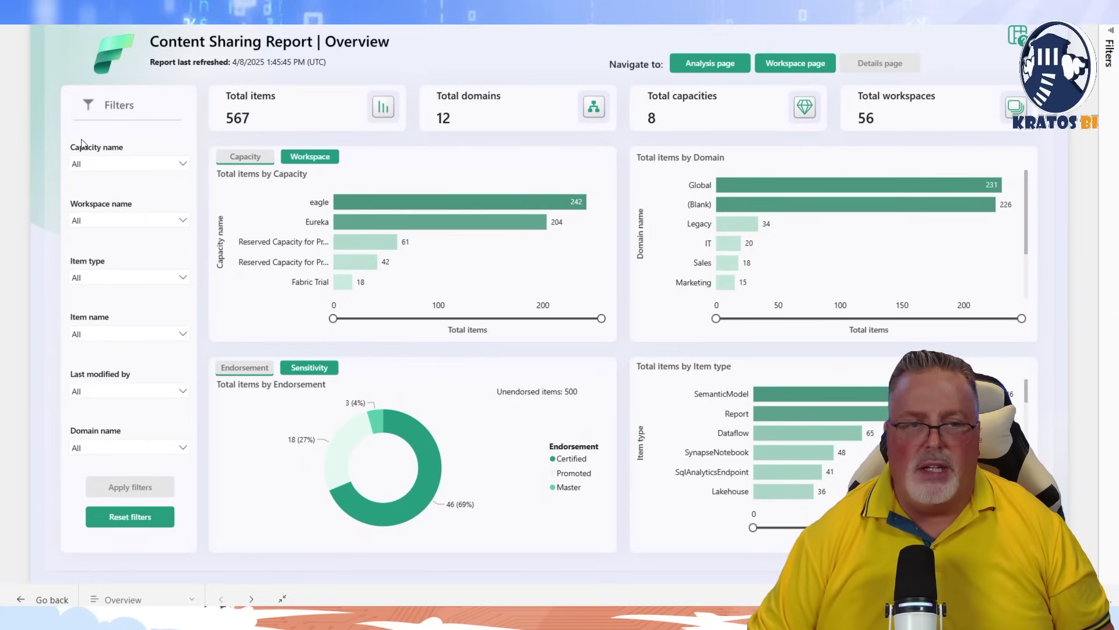
Examine the Capacity name filter options and the Total items by Capacity chart on the Overview page
left_click(183, 165)
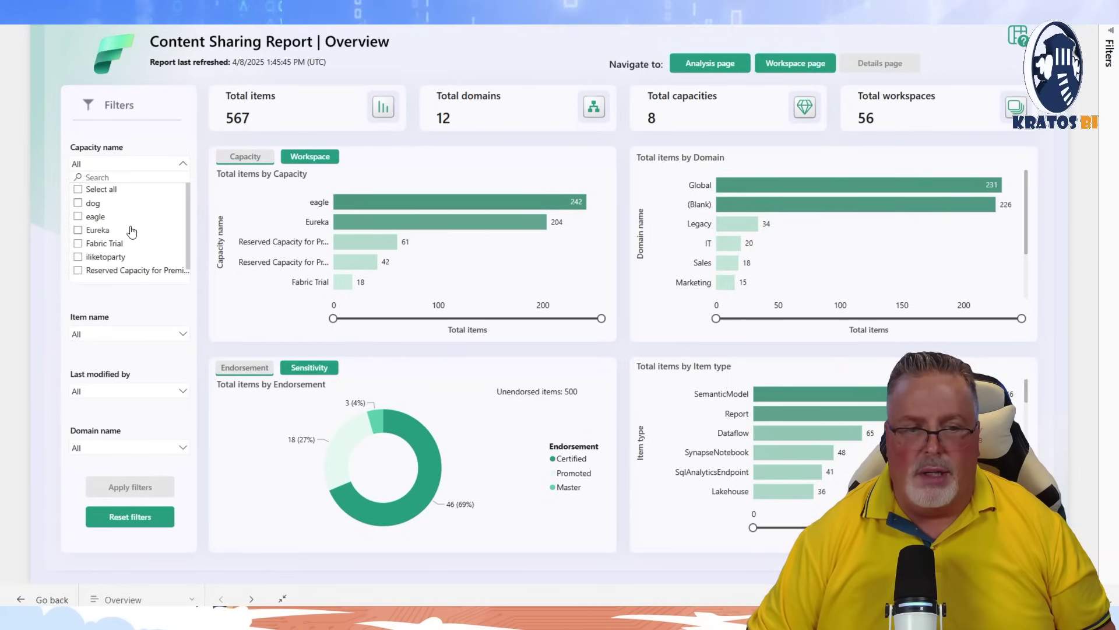
left_click(183, 163)
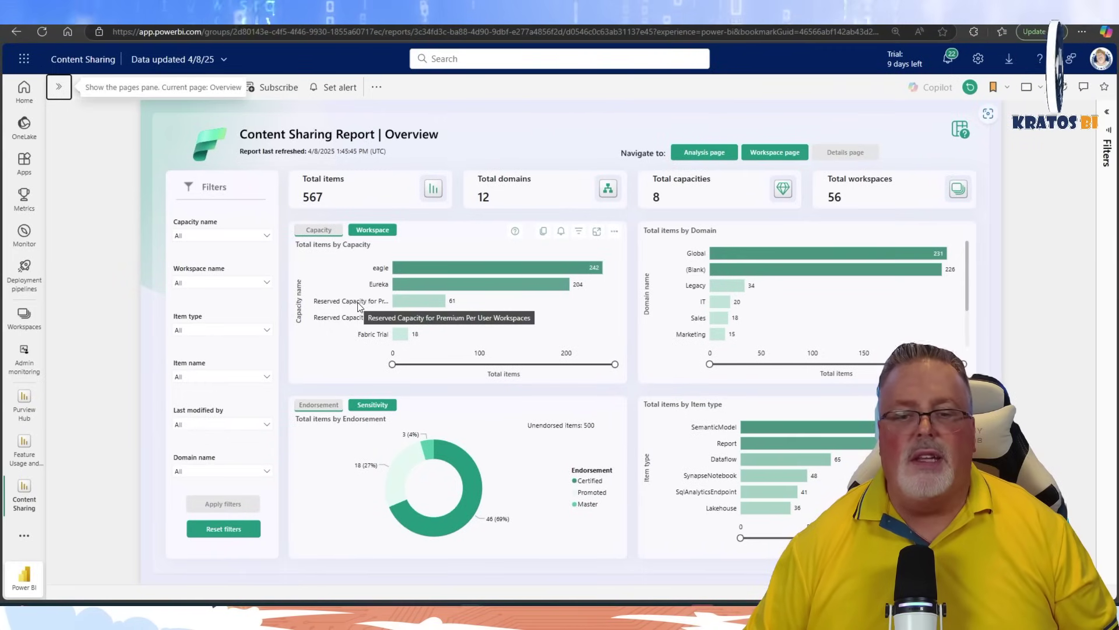
scroll(362, 314, "up", 3)
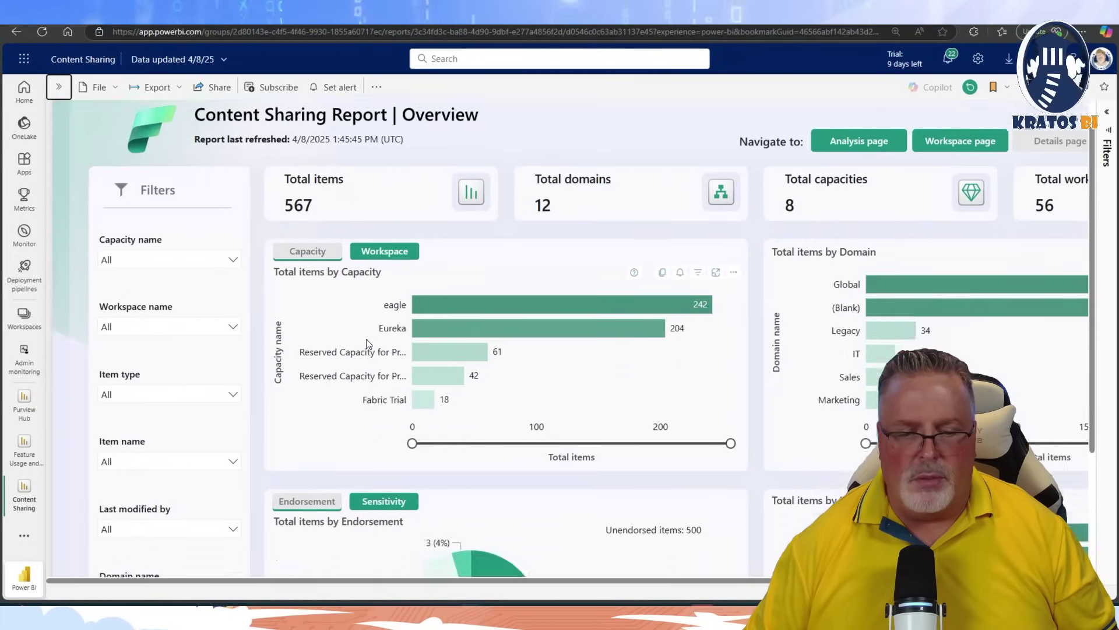
scroll(366, 344, "down", 3)
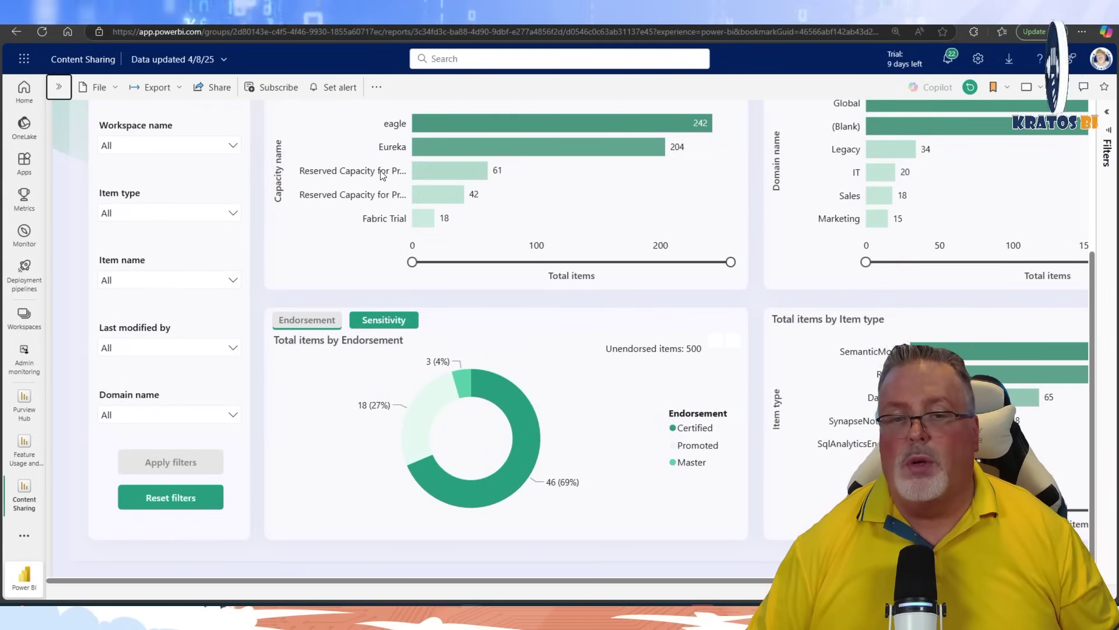
scroll(380, 171, "up", 3)
mouse_move(381, 171)
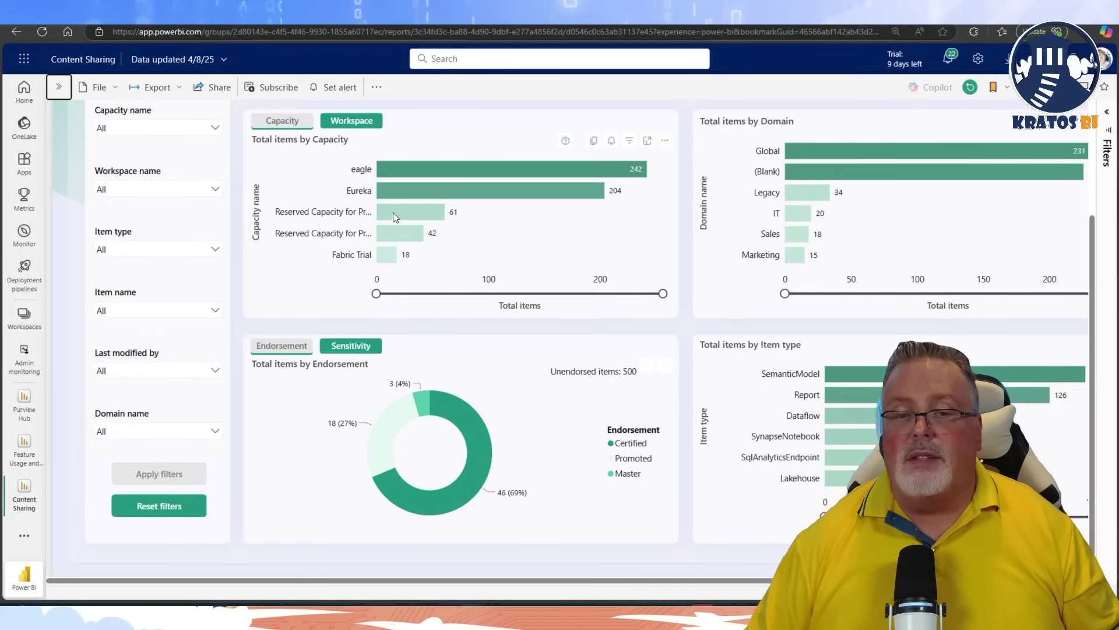
mouse_move(379, 246)
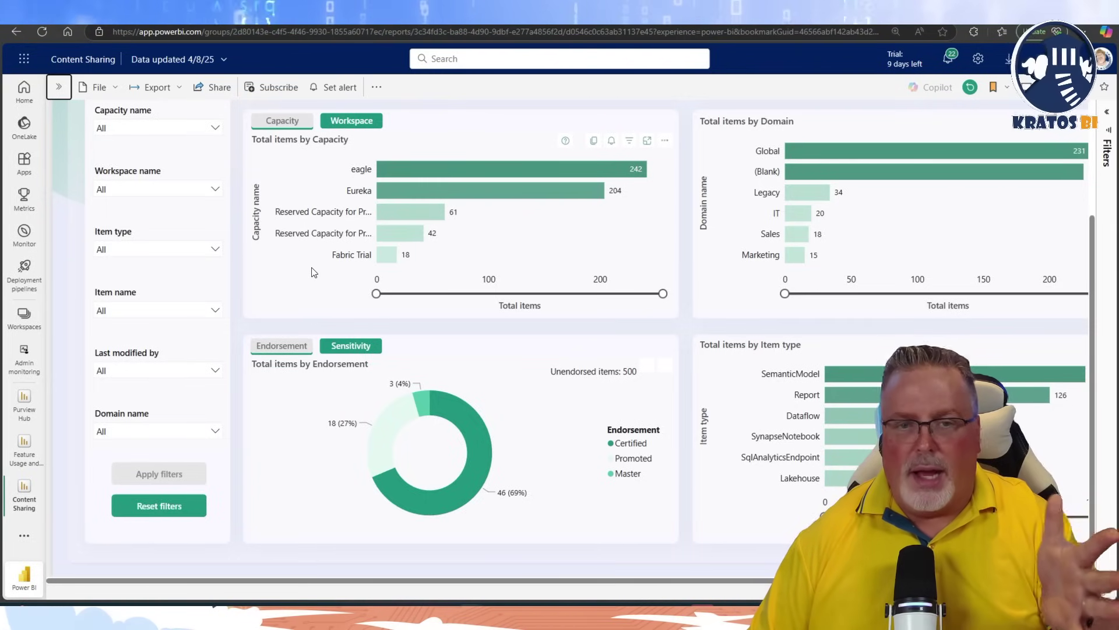
scroll(309, 272, "up", 2)
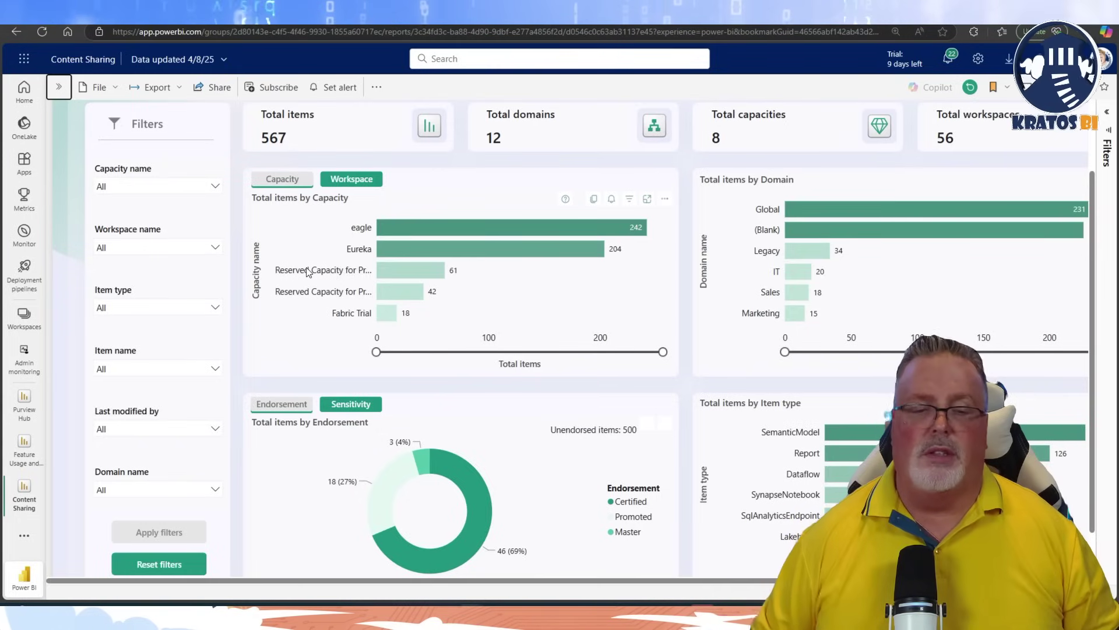
Compare the eagle and Eureka capacities by cross-filtering the Overview page with each in turn, and clear the selection
left_click(404, 228)
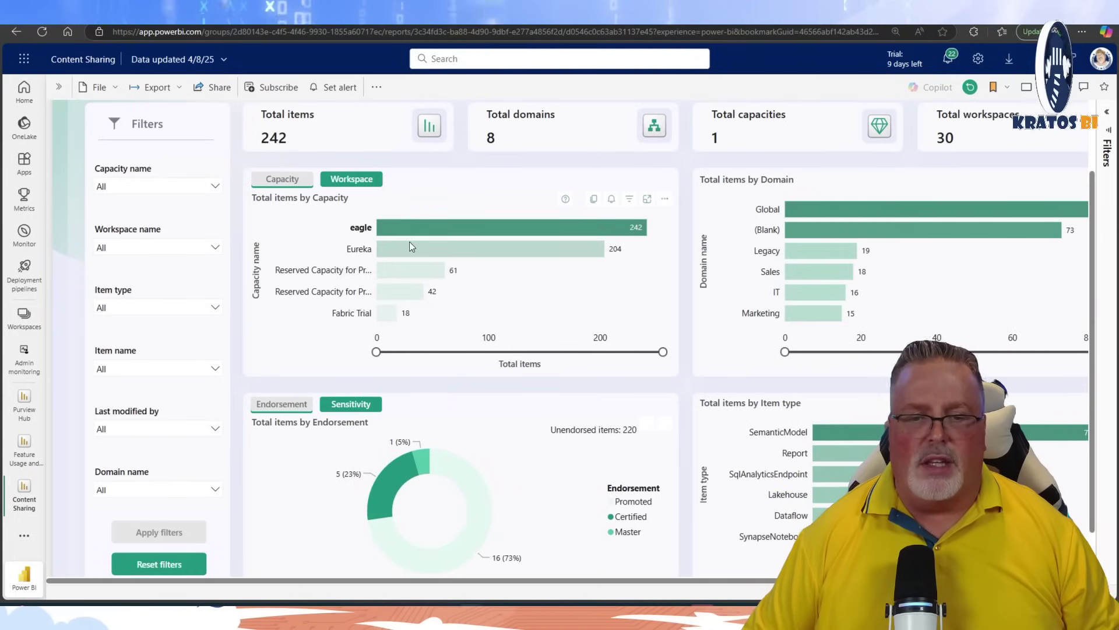
left_click(409, 249)
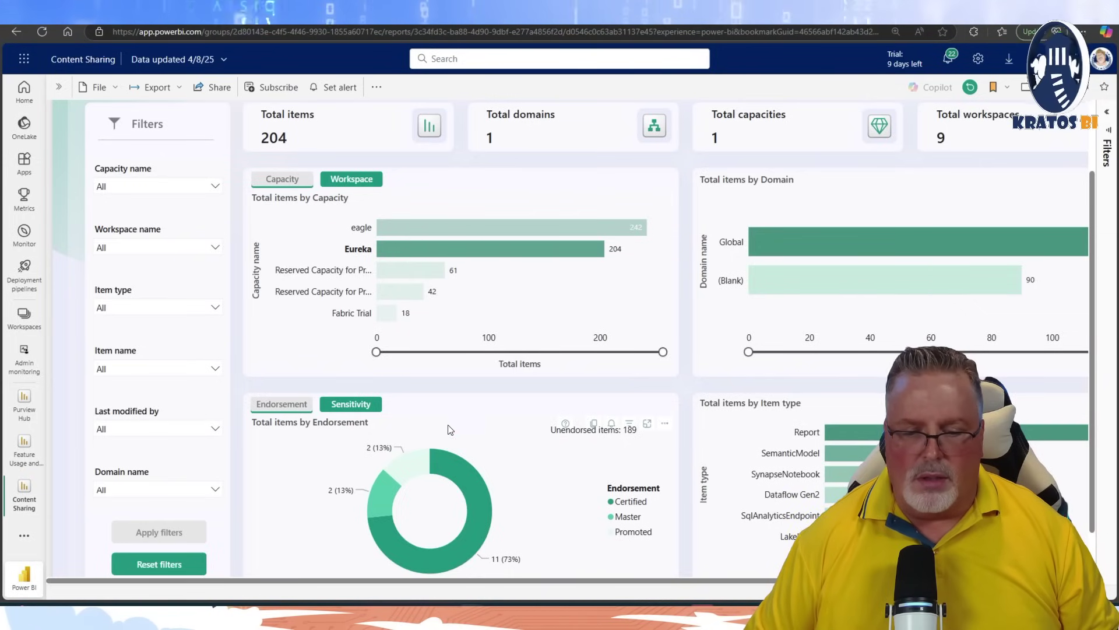
left_click(472, 226)
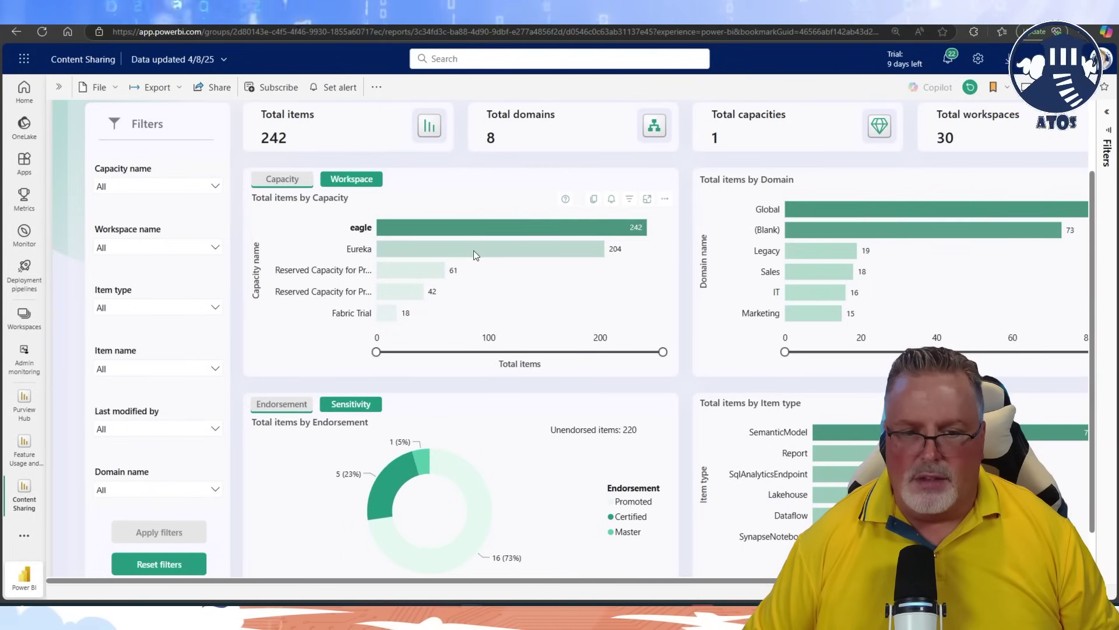
left_click(473, 250)
mouse_move(408, 476)
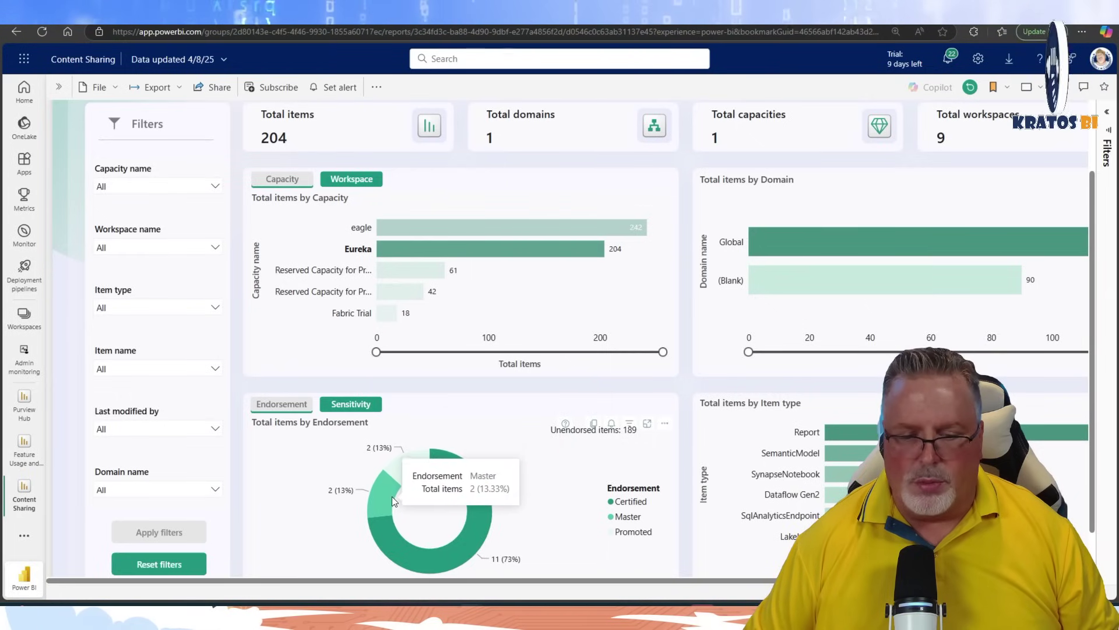
left_click(465, 227)
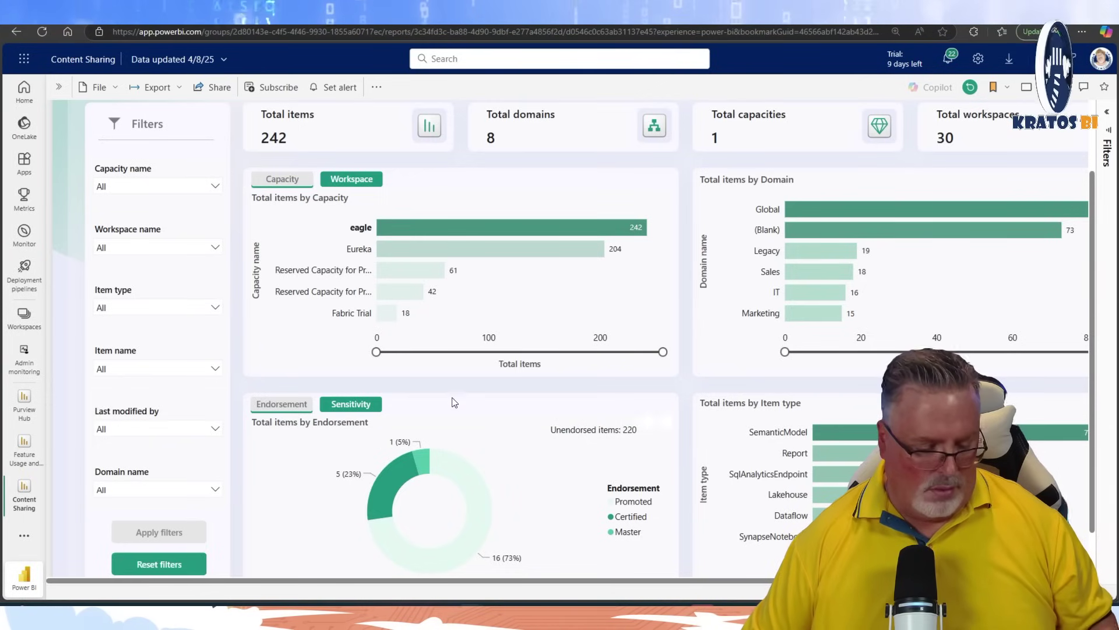
left_click(455, 231)
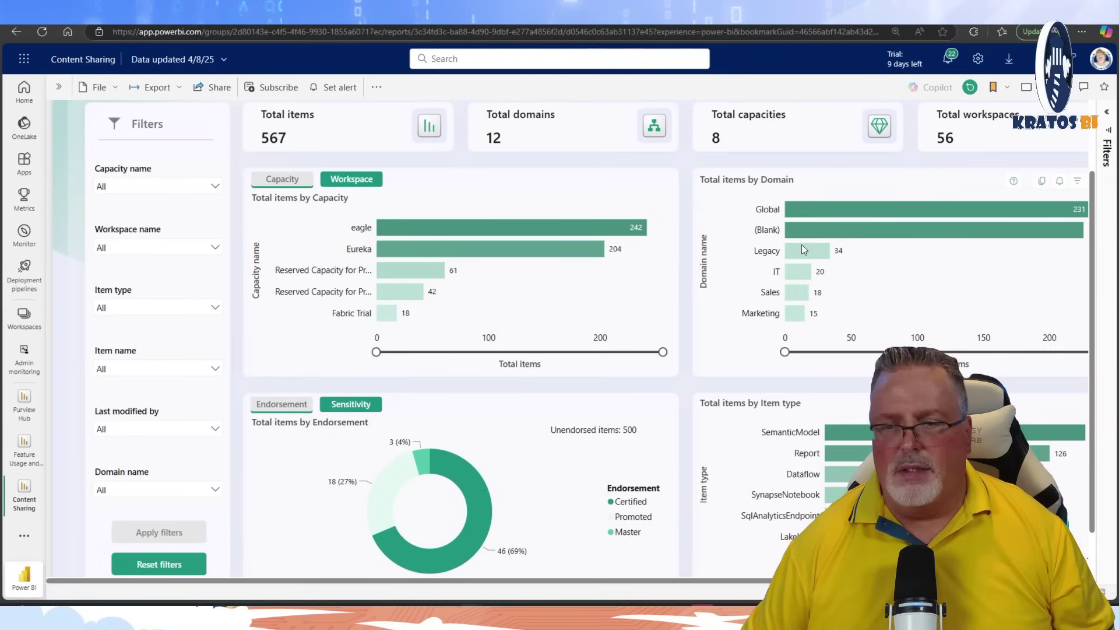
Examine the Total items by Domain chart and the full range of entries in the Total items by Item type chart
mouse_move(802, 244)
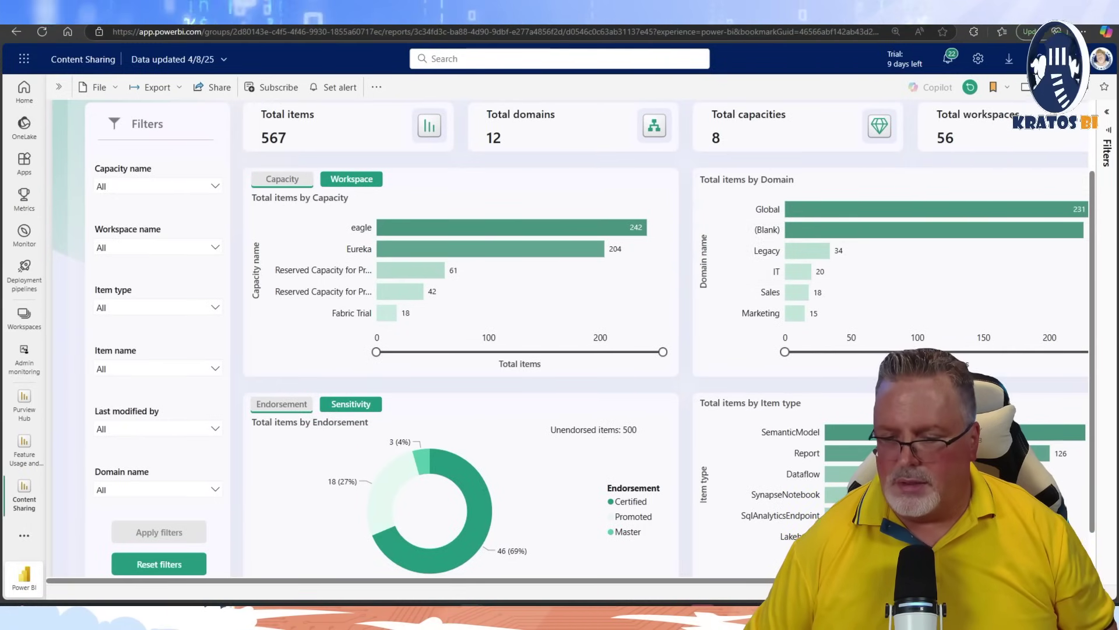
scroll(559, 338, "down", 1)
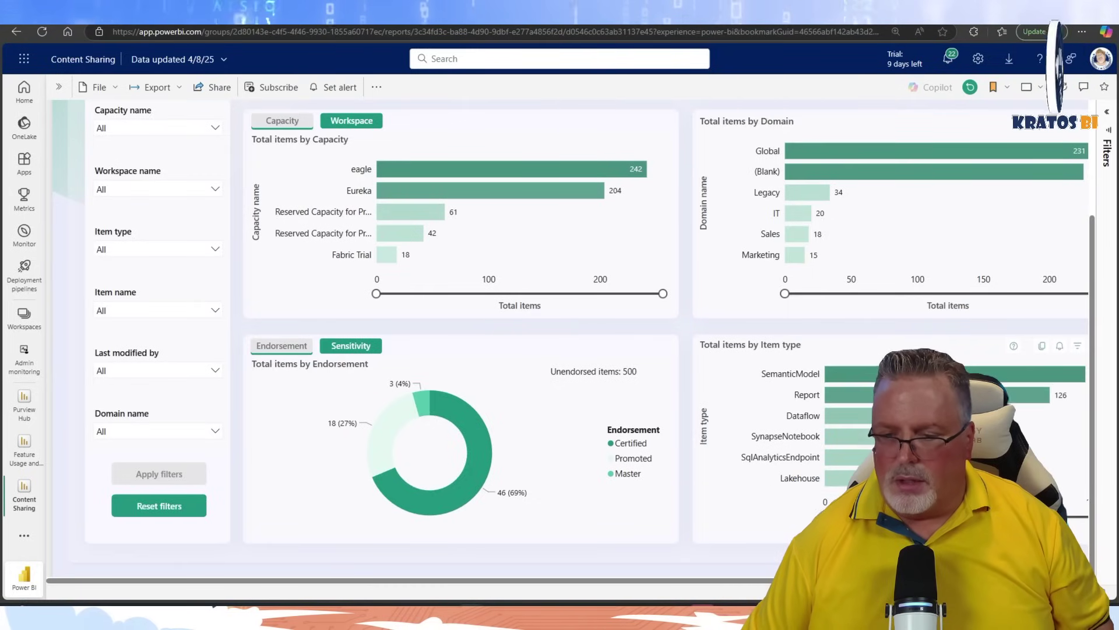
mouse_move(898, 394)
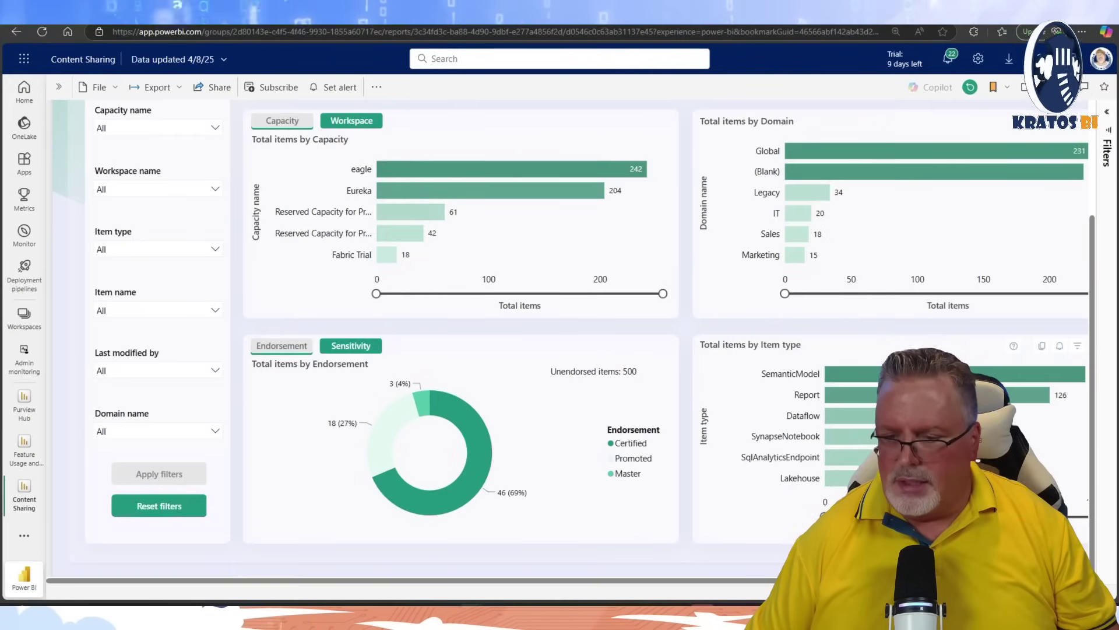
scroll(864, 452, "down", 5)
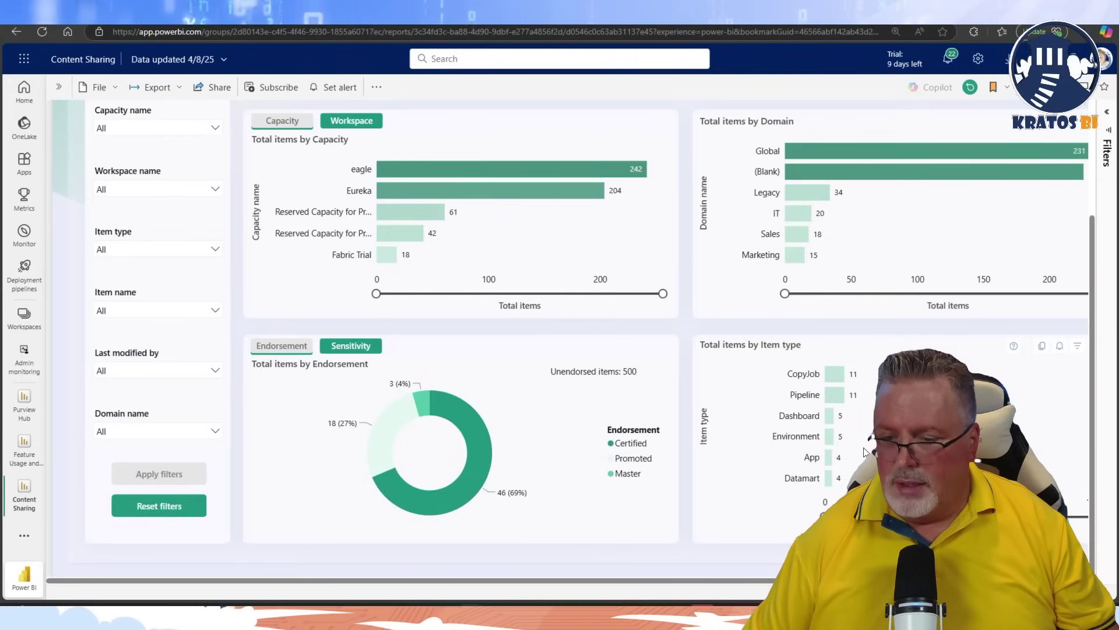
scroll(865, 452, "down", 3)
scroll(864, 452, "down", 2)
scroll(860, 453, "up", 2)
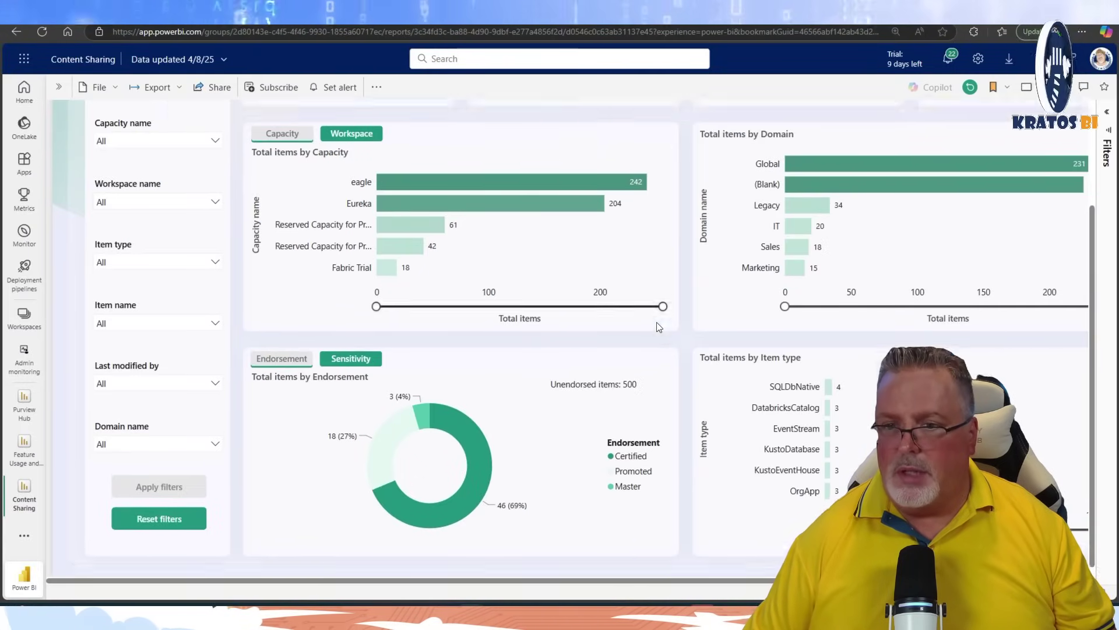
Switch the capacity chart to total items by workspace and cross-filter the page by the Reports workspace
scroll(658, 323, "up", 1)
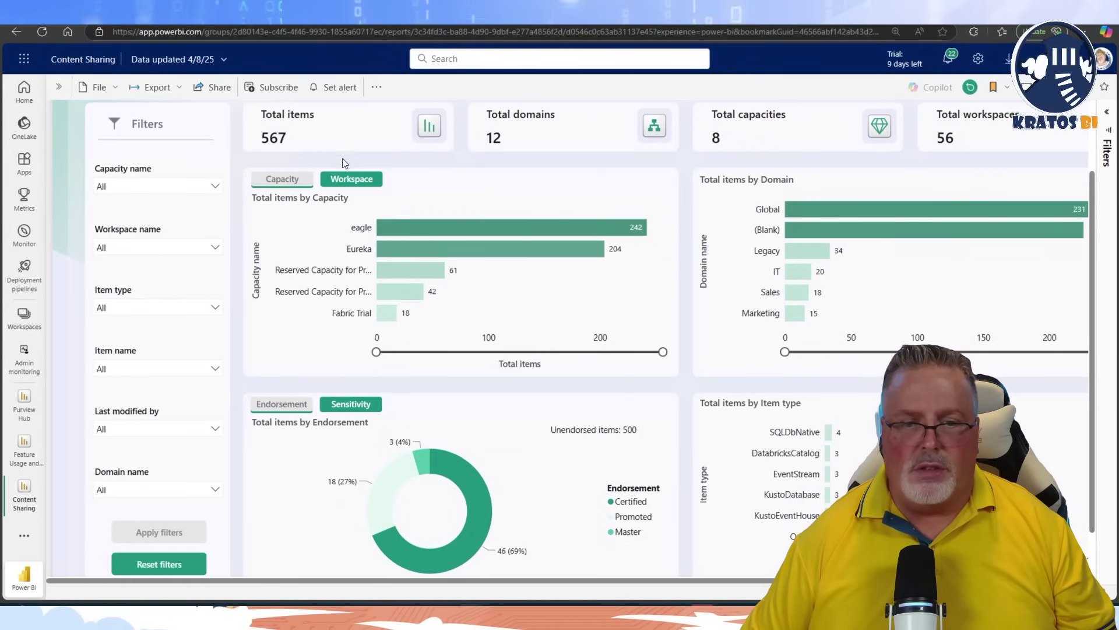
left_click(352, 179)
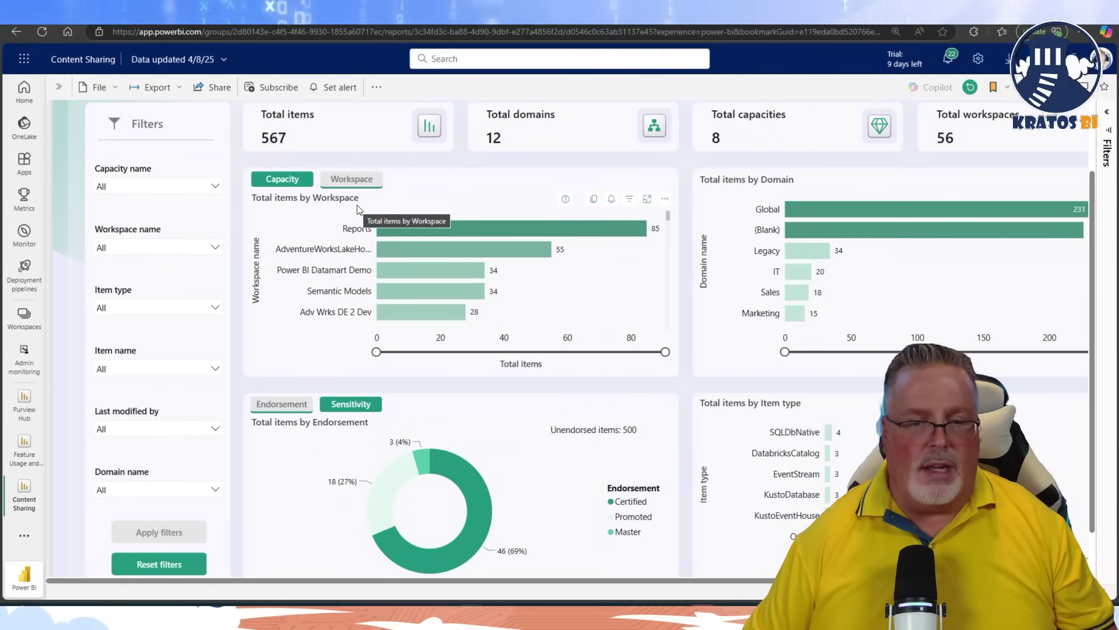
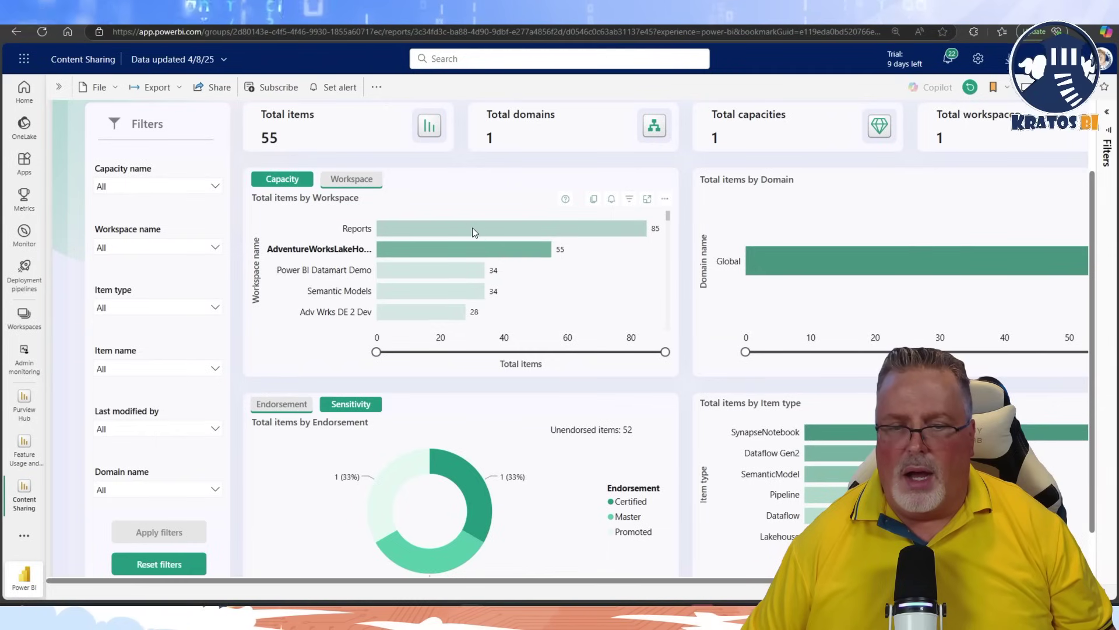
left_click(472, 228)
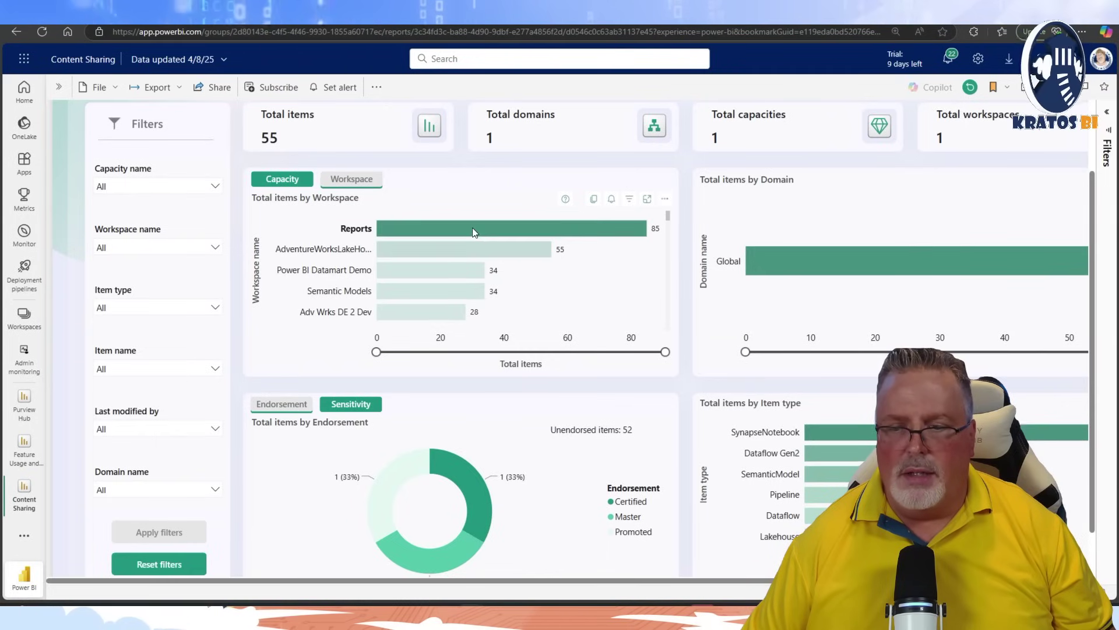
left_click(512, 229)
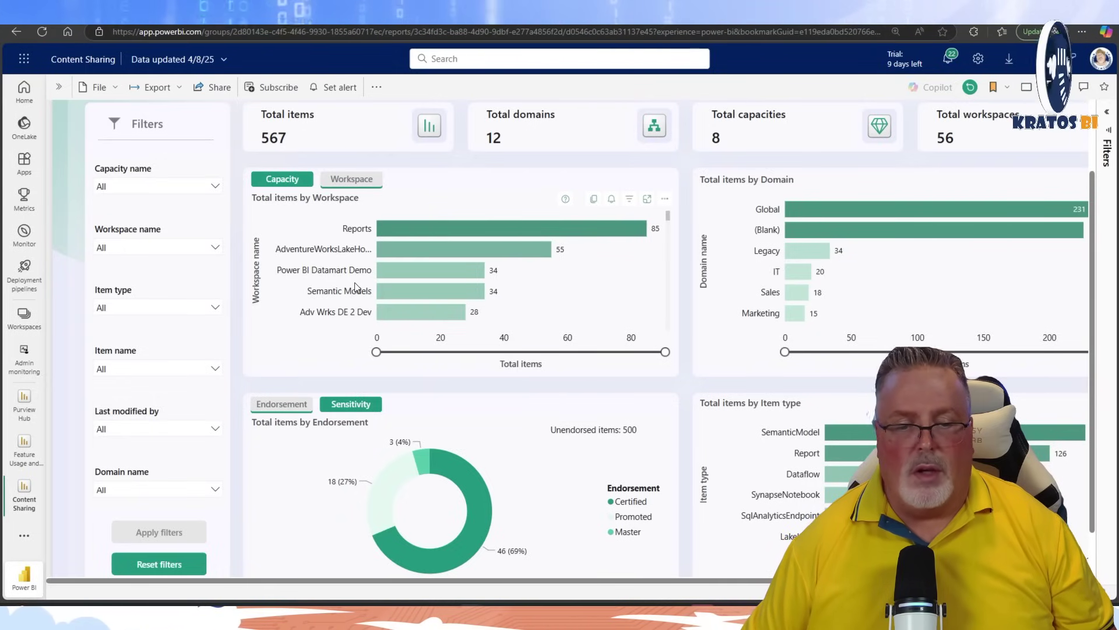
left_click(401, 228)
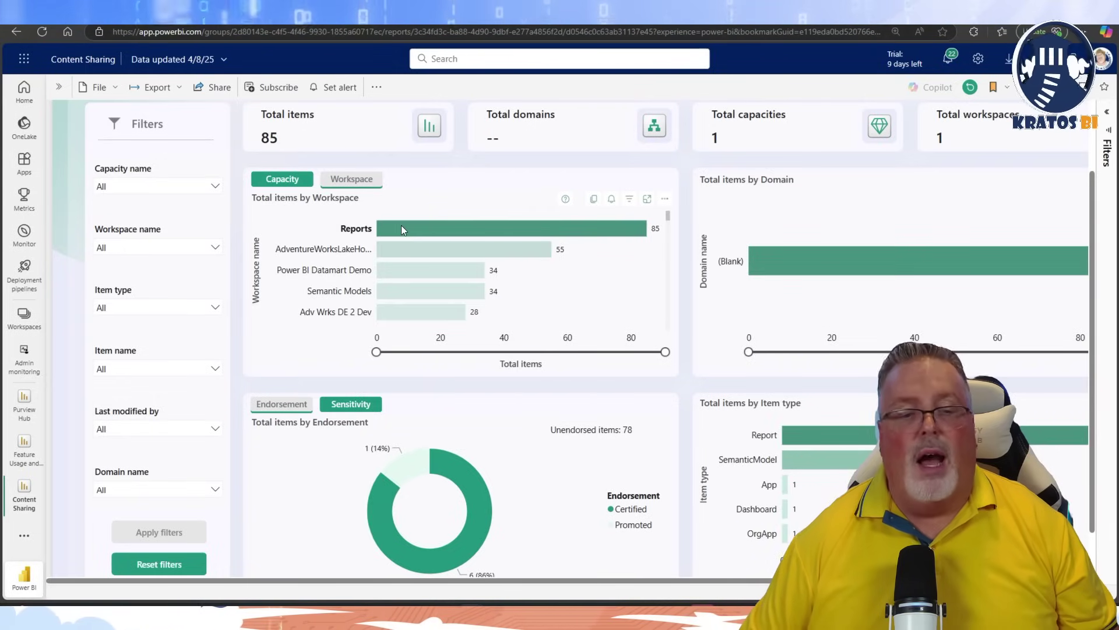
Open the Reports workspace and bring up its workspace settings
left_click(23, 317)
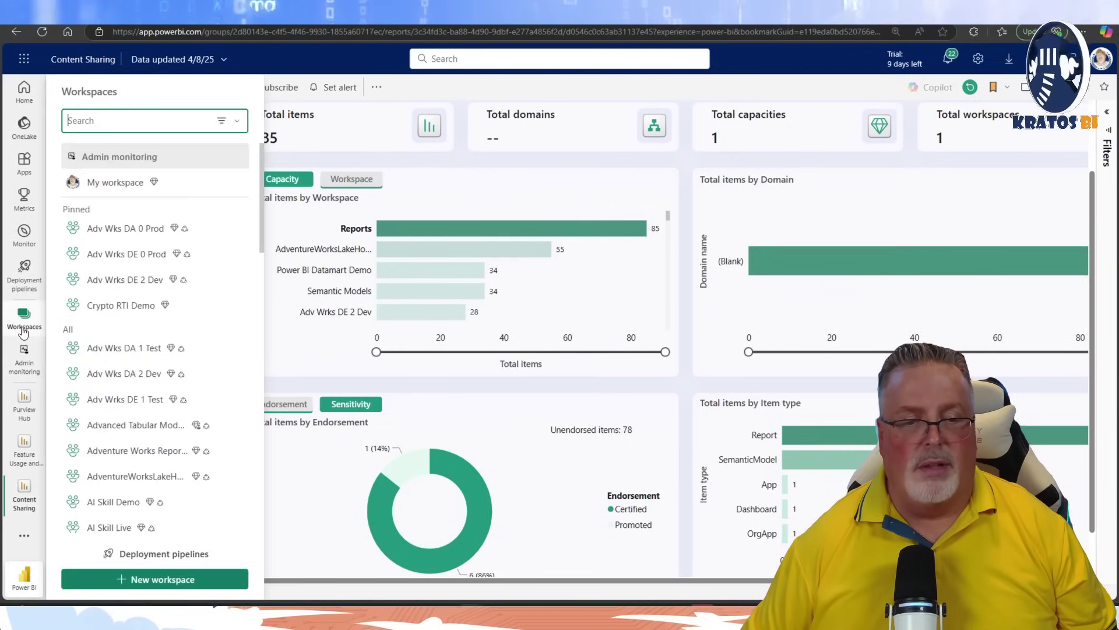
scroll(135, 385, "down", 10)
scroll(133, 402, "down", 5)
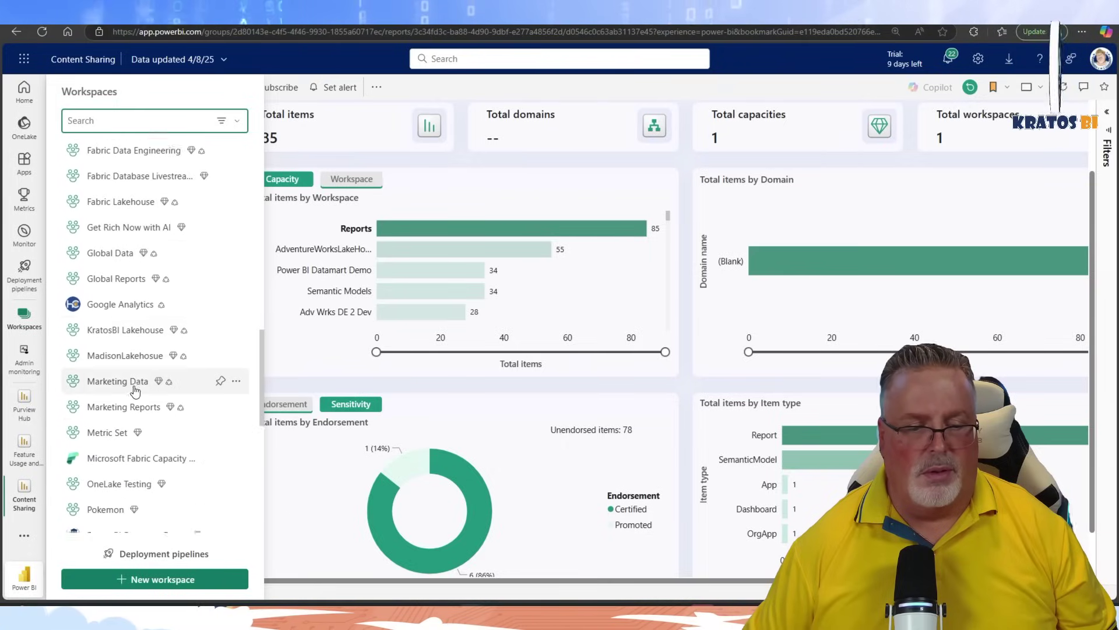
left_click(102, 415)
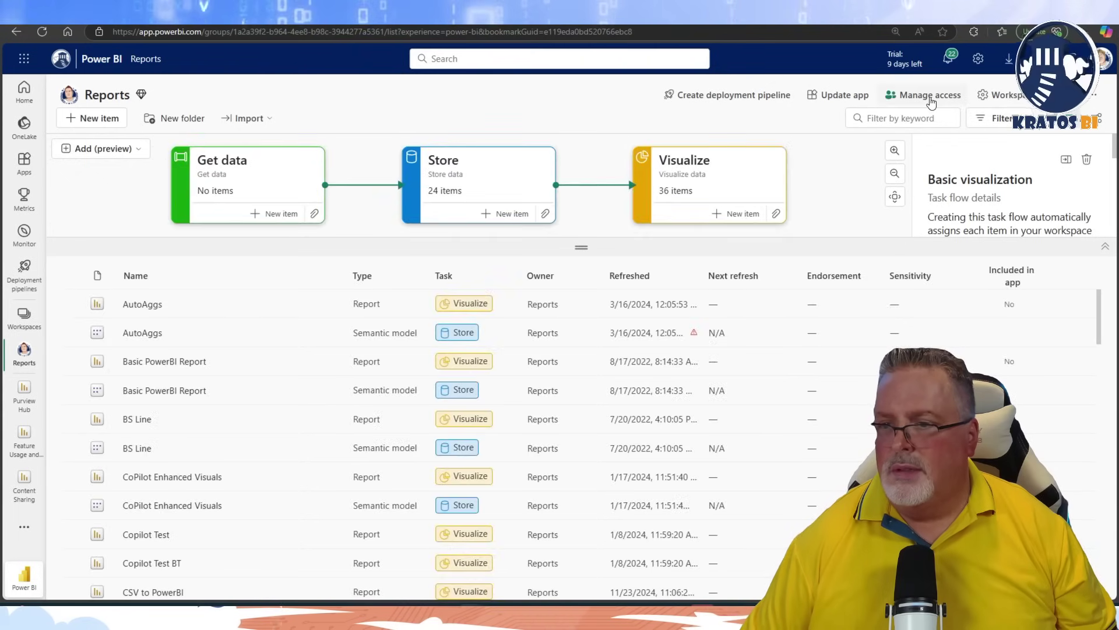
left_click(994, 94)
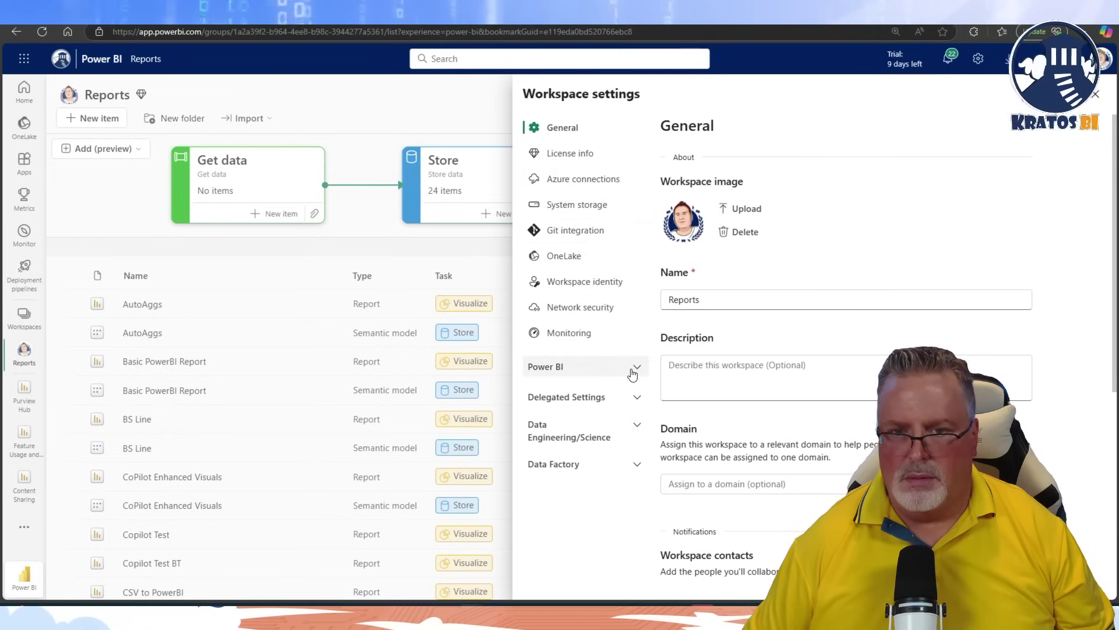
Review the workspace's license info, Azure connections, system storage, Git integration, OneLake, workspace identity and network security settings
left_click(582, 152)
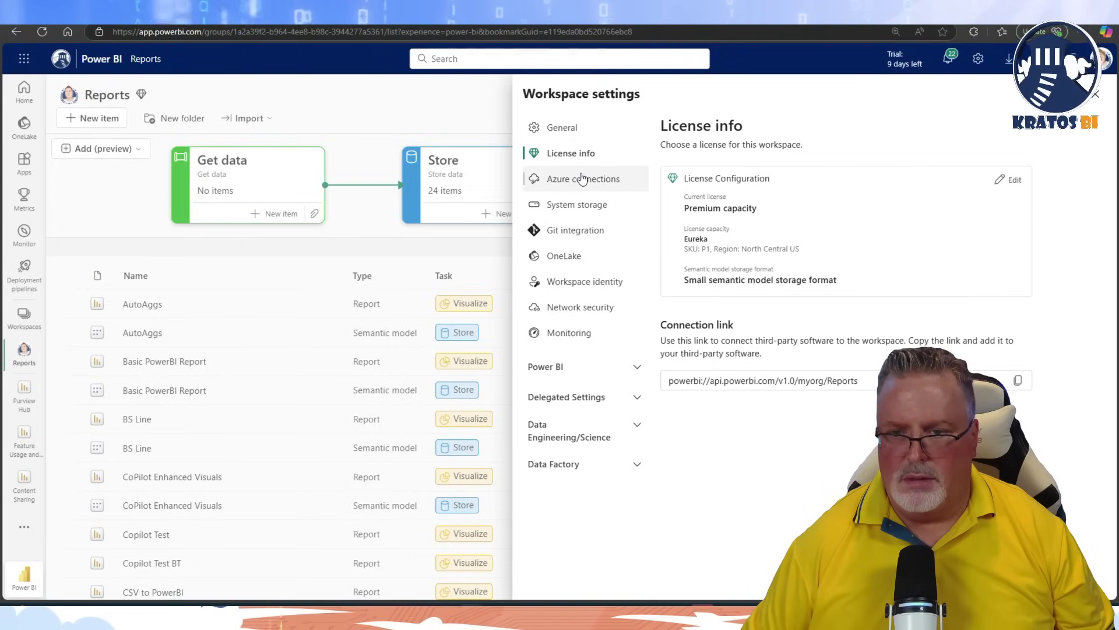
left_click(582, 178)
left_click(576, 204)
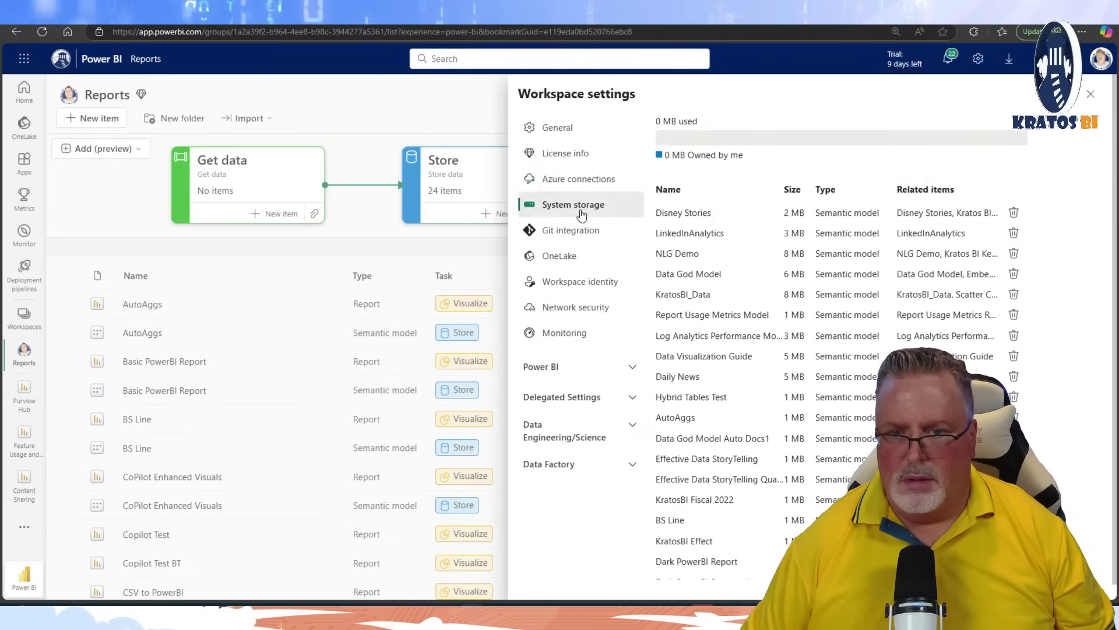
left_click(574, 229)
left_click(597, 265)
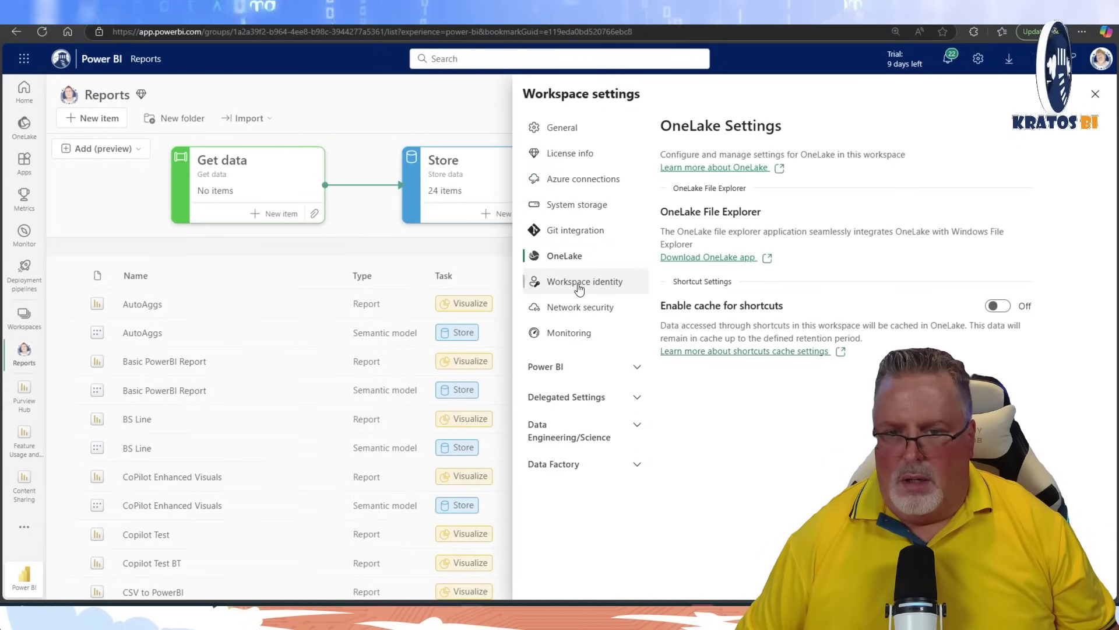
left_click(579, 282)
left_click(581, 306)
Assign the Reports workspace to the Global domain in its general settings and close the settings
left_click(570, 129)
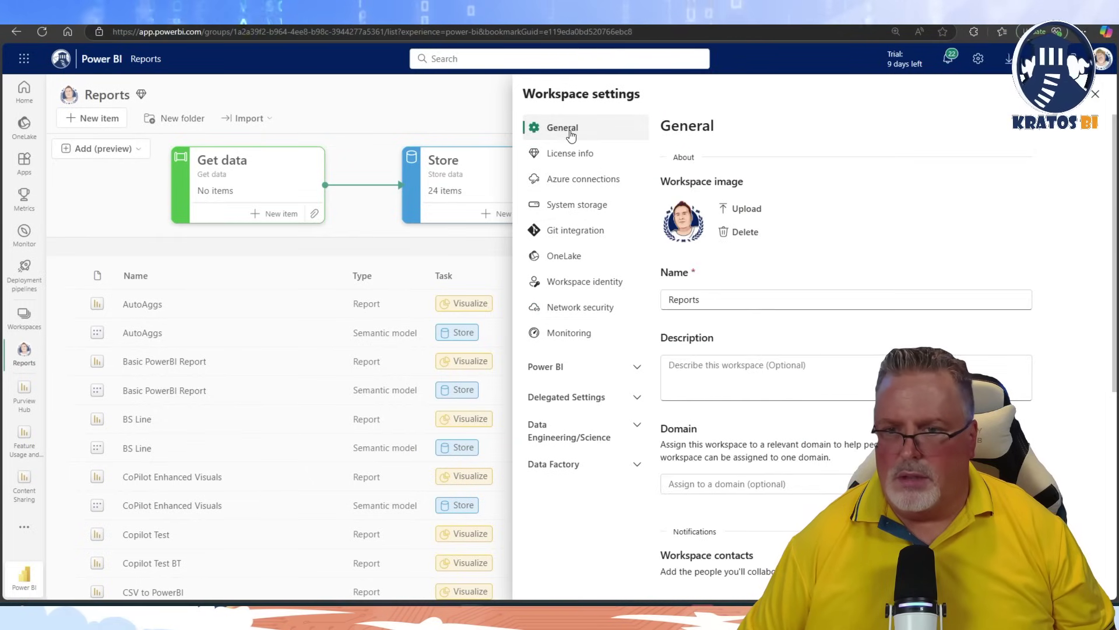
scroll(723, 280, "down", 4)
left_click(965, 256)
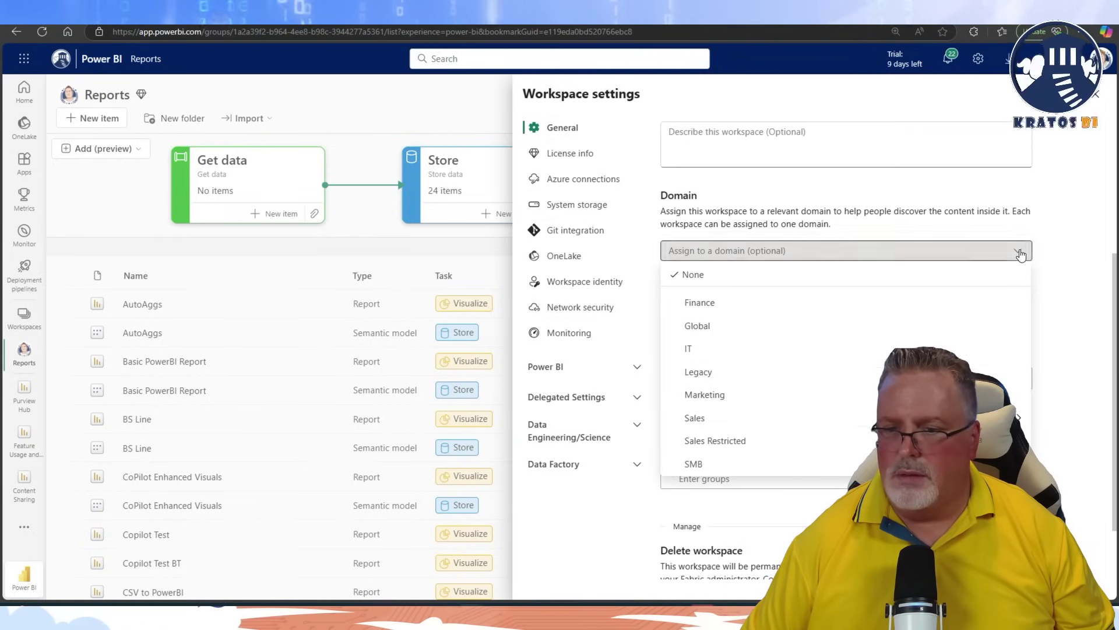
left_click(717, 325)
scroll(936, 250, "down", 2)
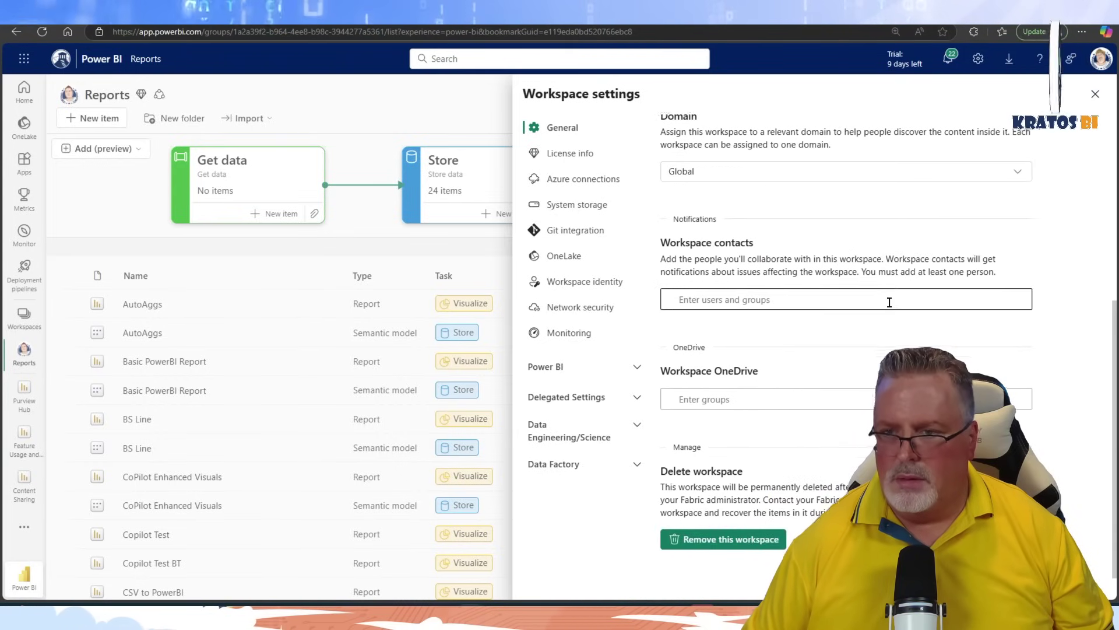
scroll(886, 300, "up", 5)
left_click(1096, 95)
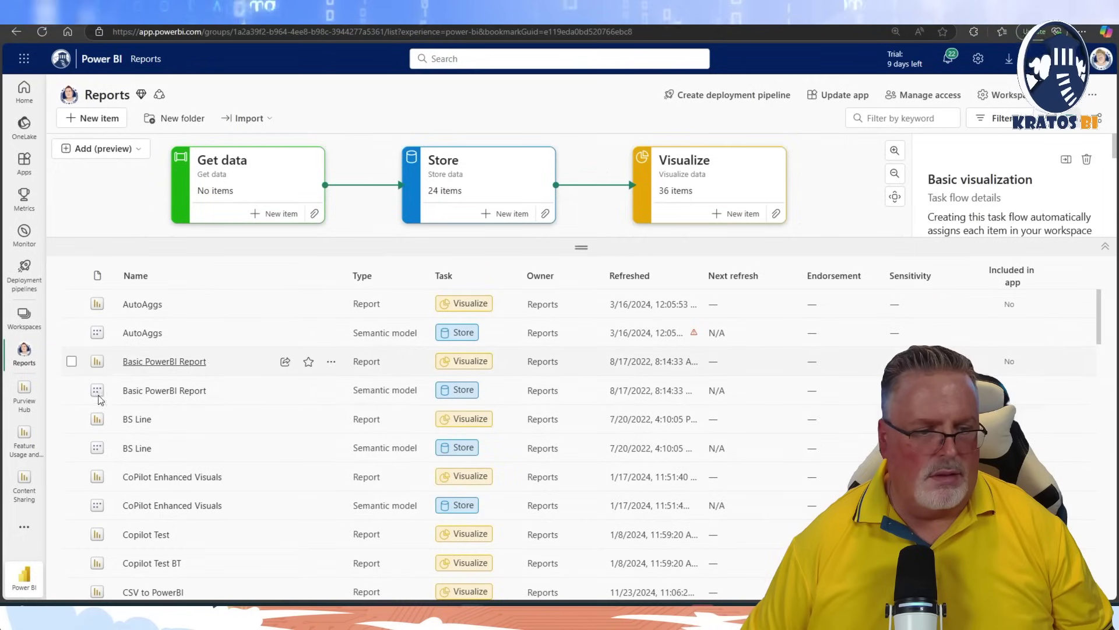
Open the Admin monitoring workspace and check which options the Content Sharing semantic model offers
left_click(24, 318)
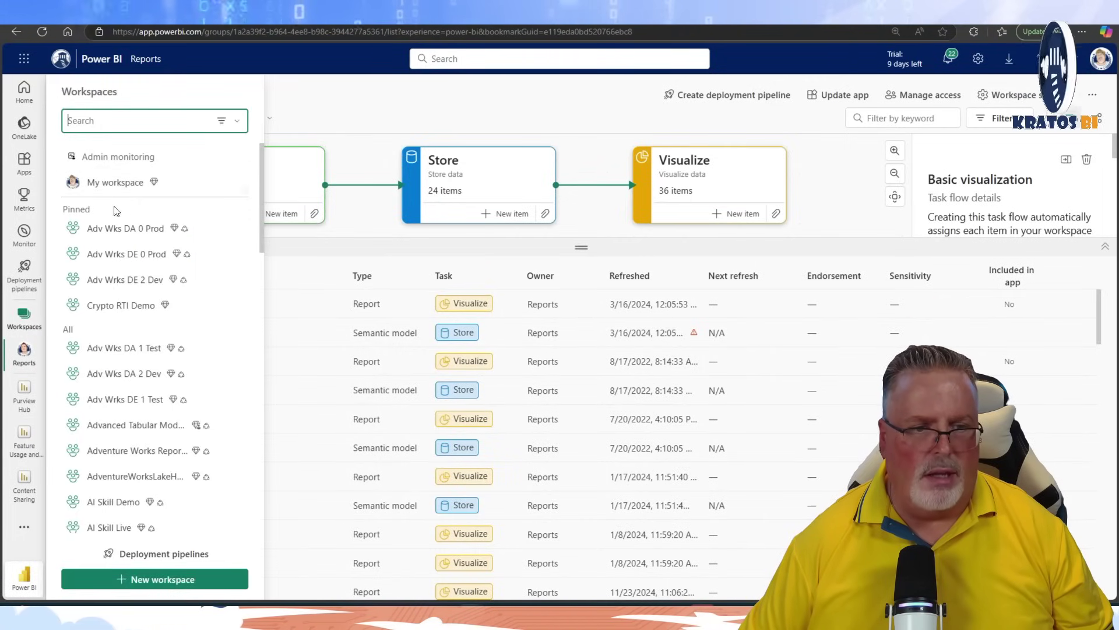
left_click(126, 168)
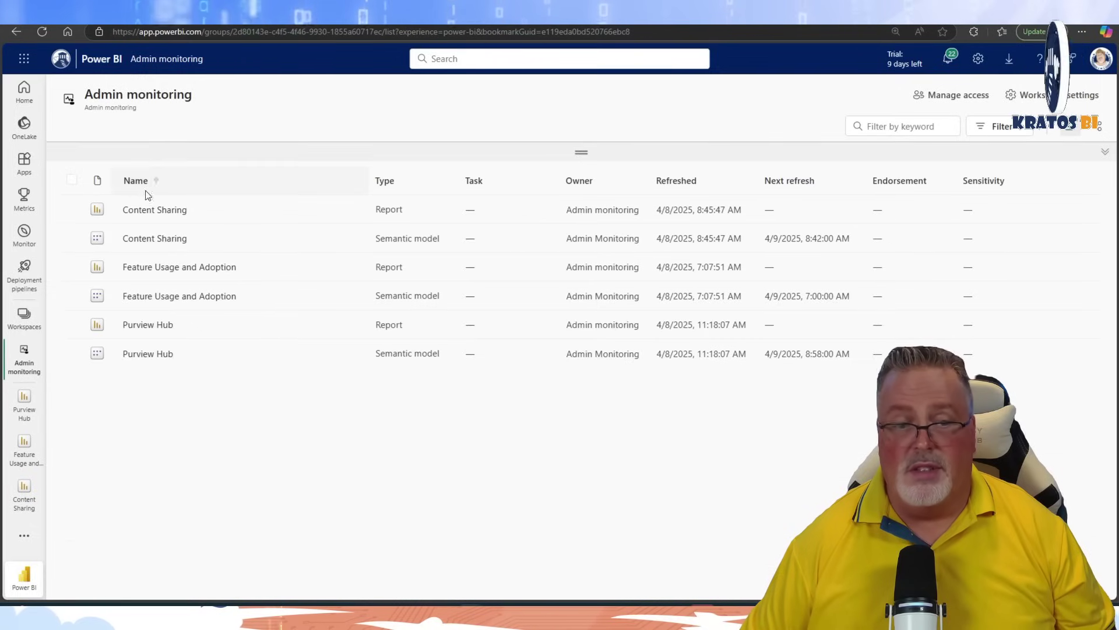
left_click(353, 240)
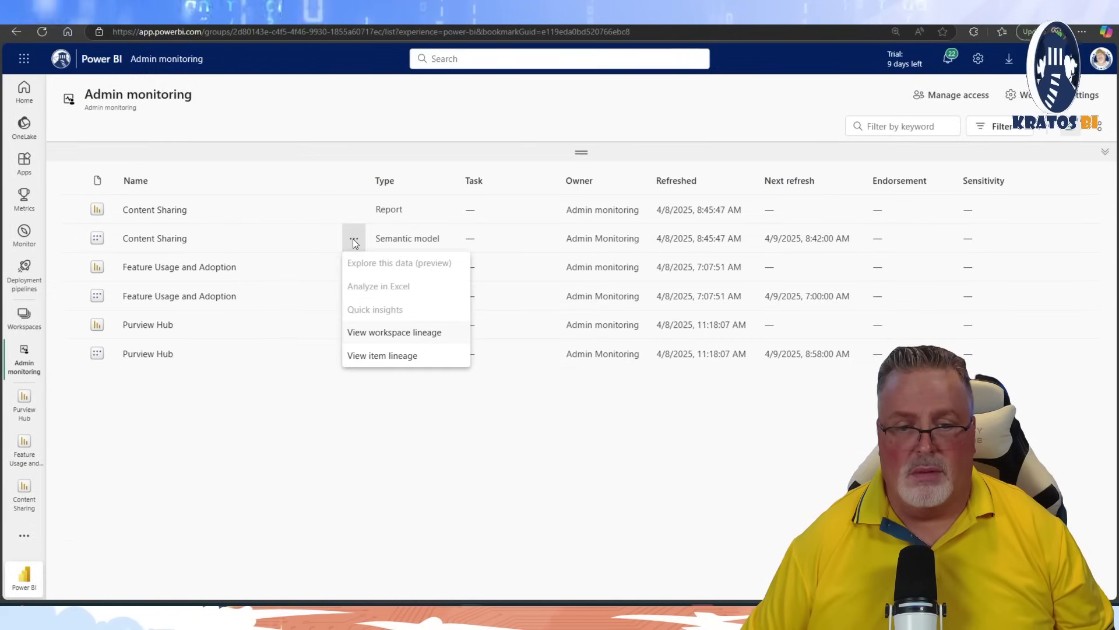
Open the Content Sharing report, cross-filter the Overview page by the Reports workspace, and clear the selection
left_click(164, 214)
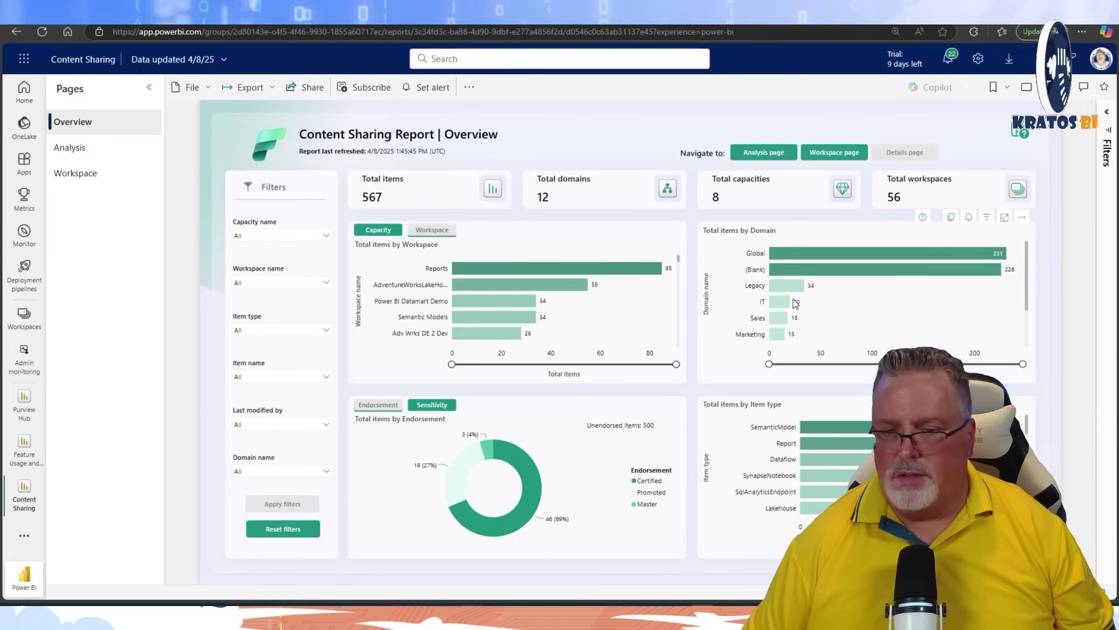
left_click(533, 267)
left_click(532, 267)
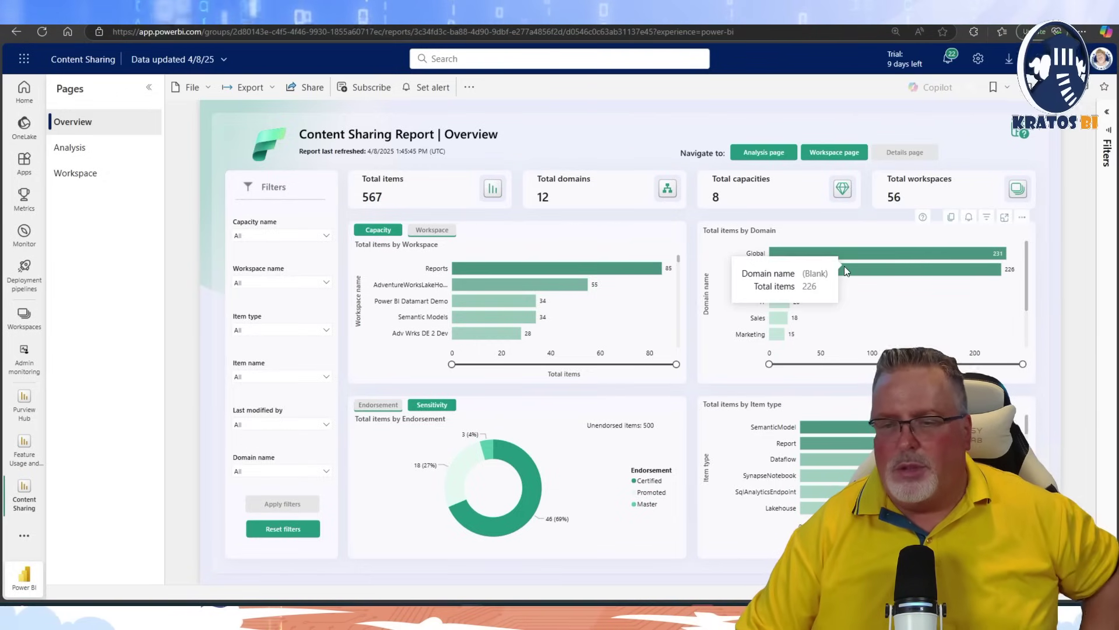
Return to Admin monitoring, collapse the task flow area, and reopen the Content Sharing report on its Analysis page
left_click(24, 356)
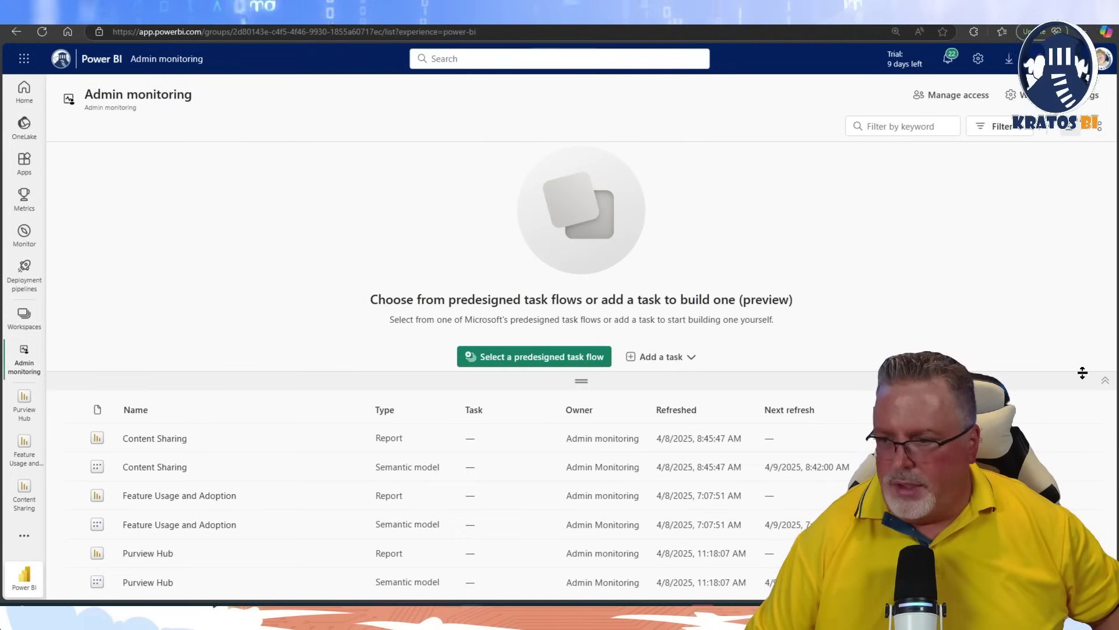
left_click(1105, 380)
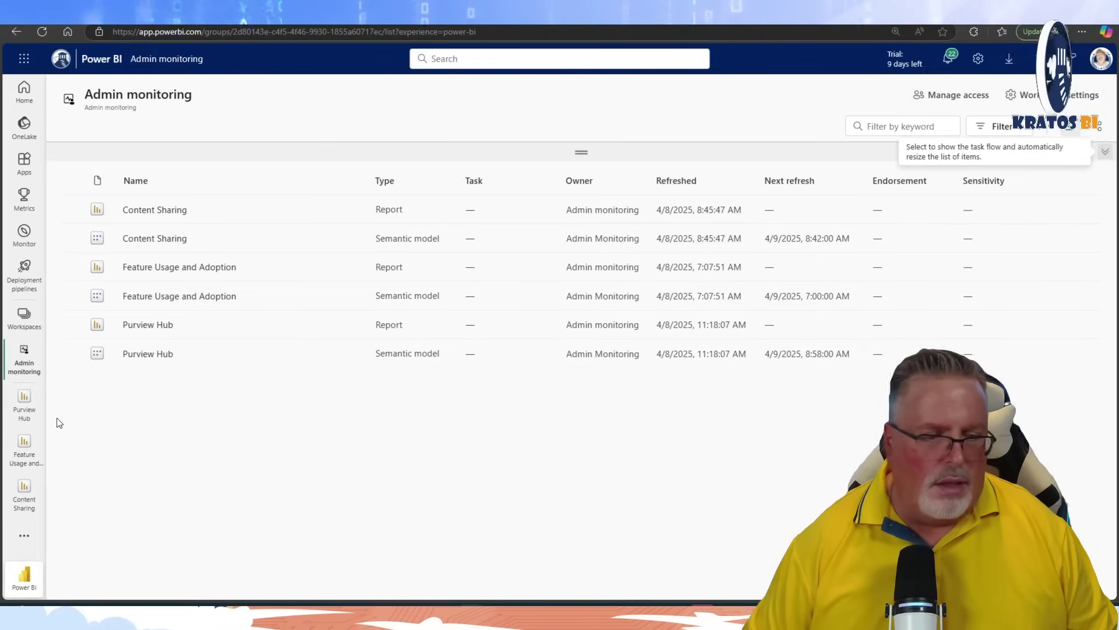
left_click(23, 494)
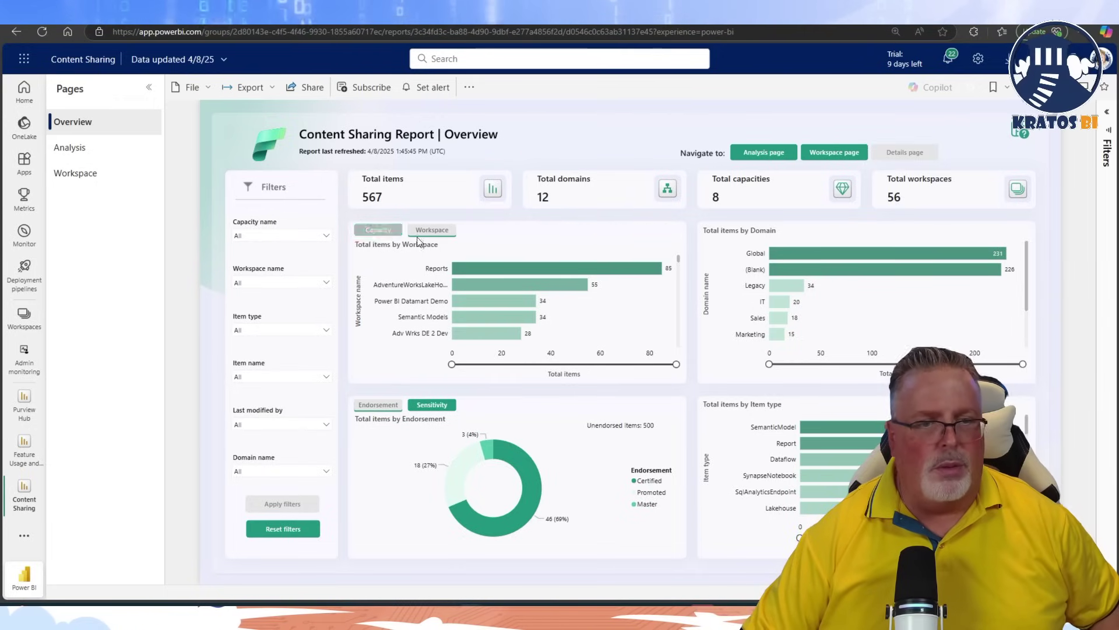
left_click(97, 160)
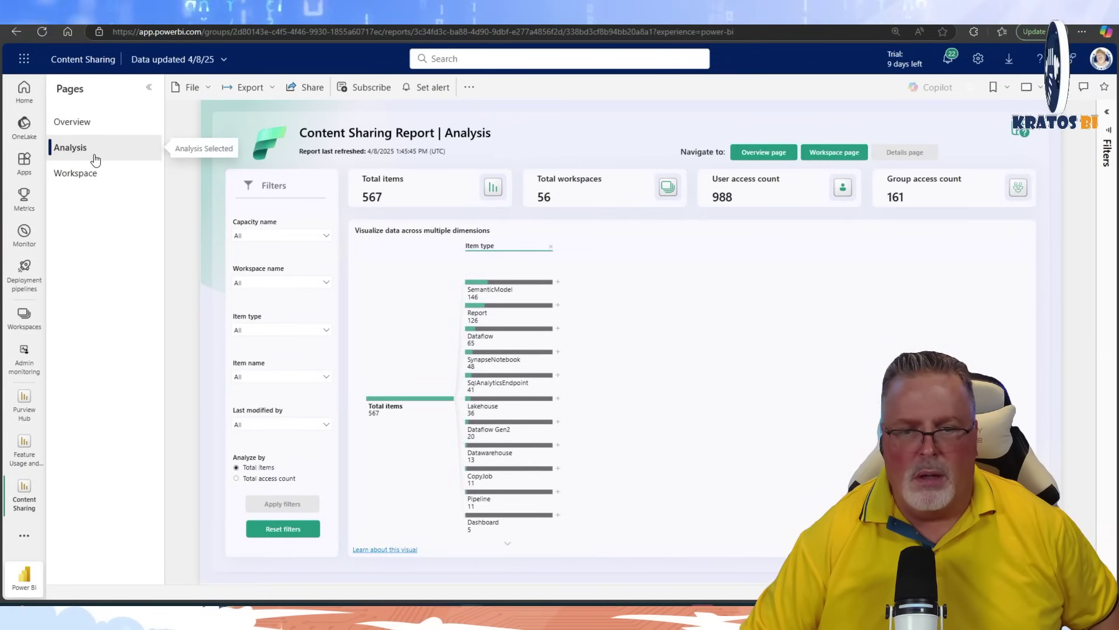
Expand SemanticModel by High value for two successive levels in the decomposition tree, and remove those levels
left_click(557, 283)
left_click(597, 290)
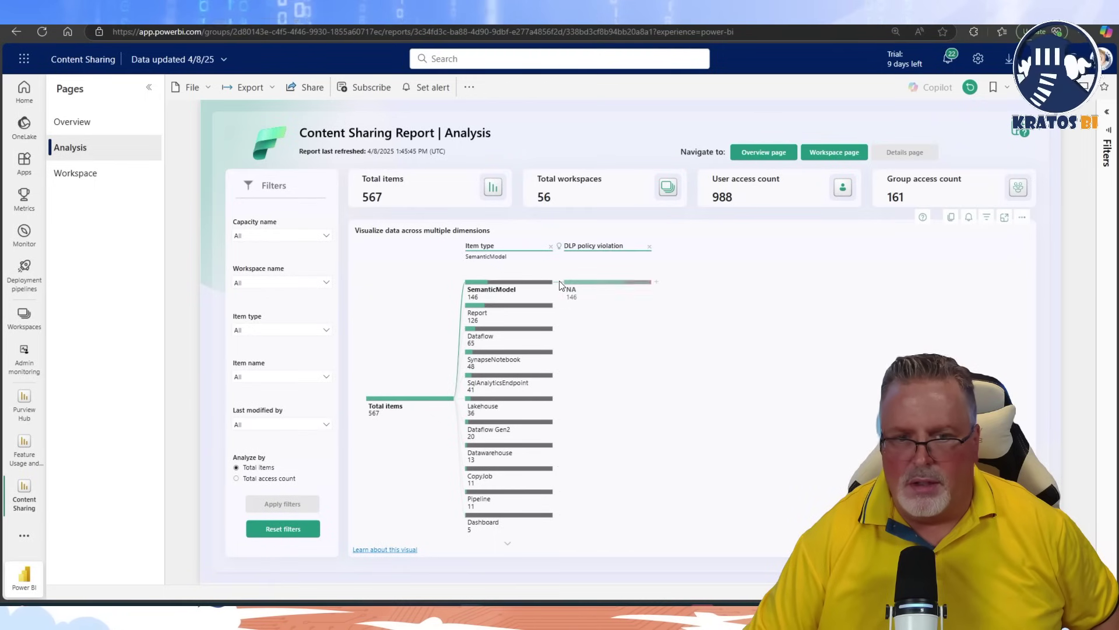
left_click(656, 283)
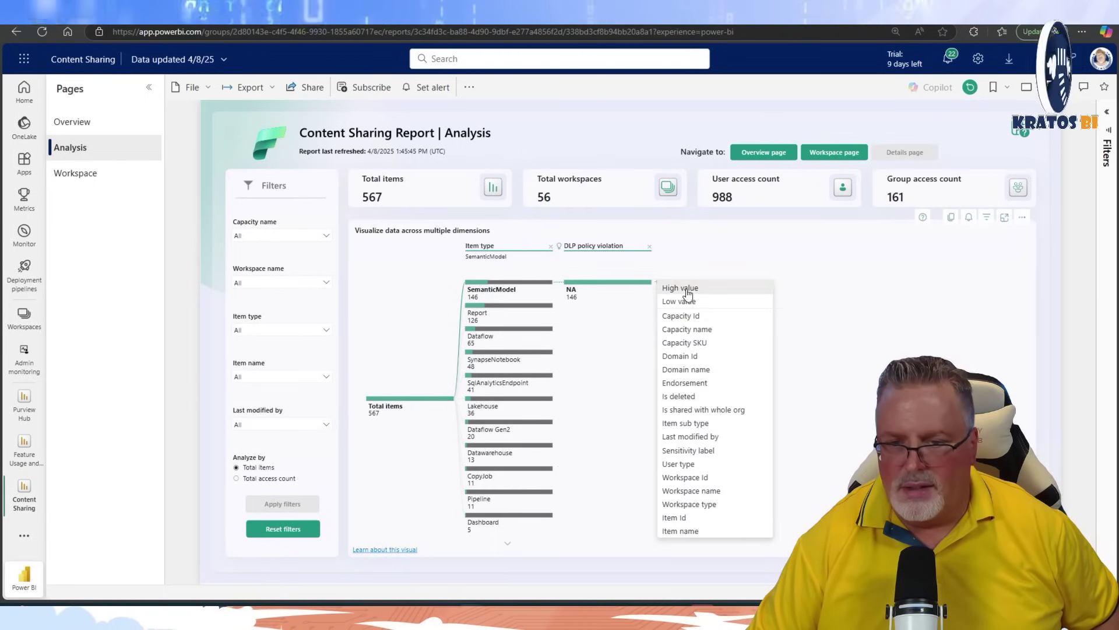
left_click(687, 289)
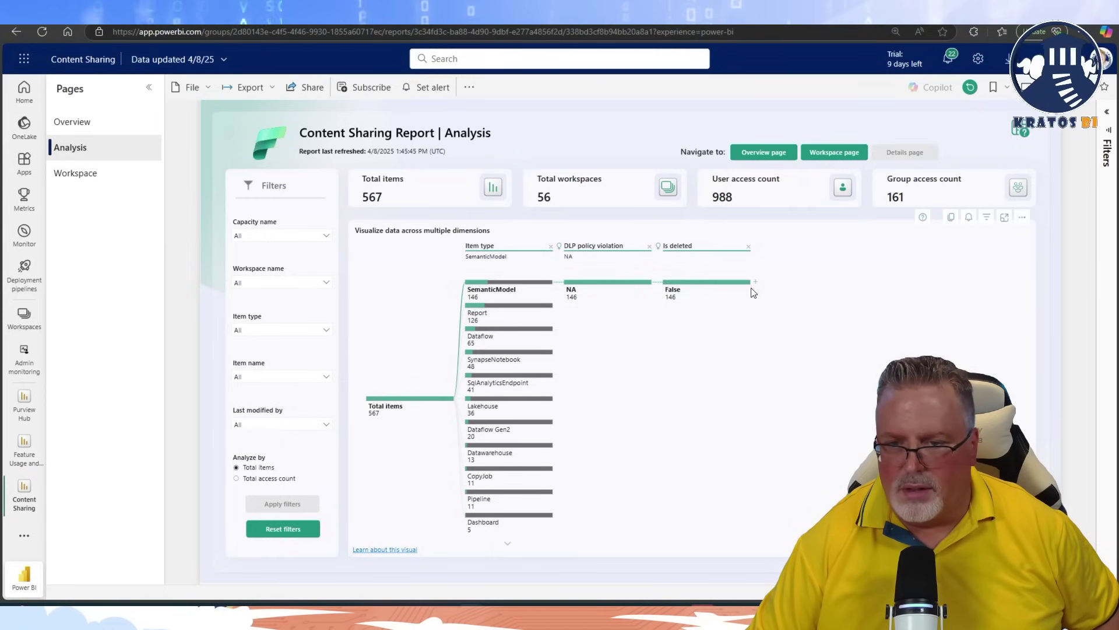
left_click(651, 248)
Break SemanticModel down by Endorsement and the None endorsement by Item sub type in the decomposition tree
left_click(558, 283)
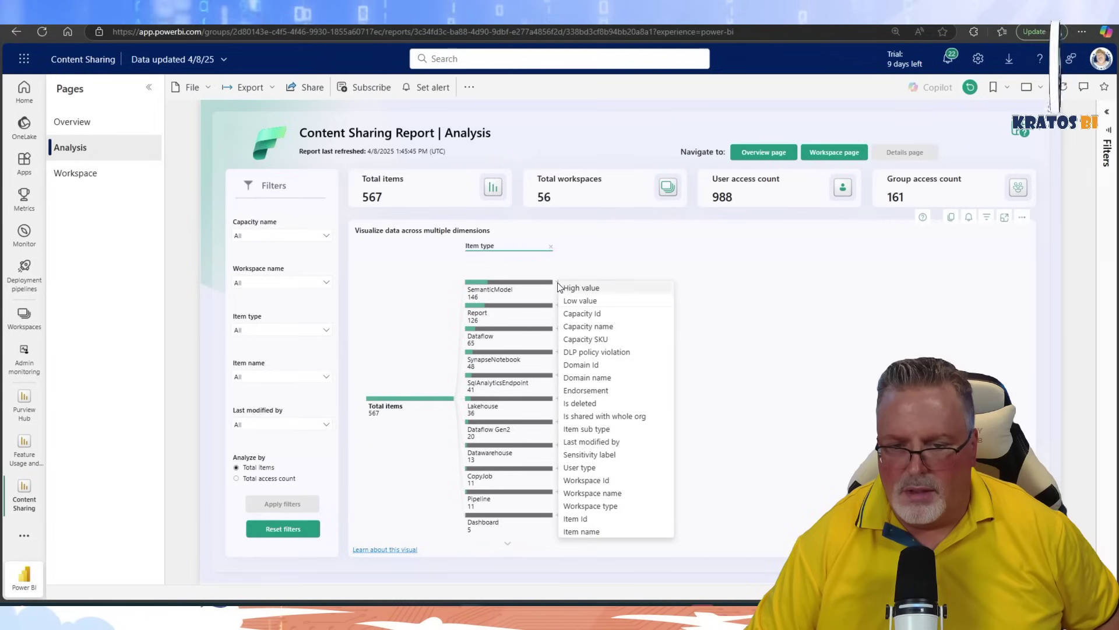
left_click(586, 391)
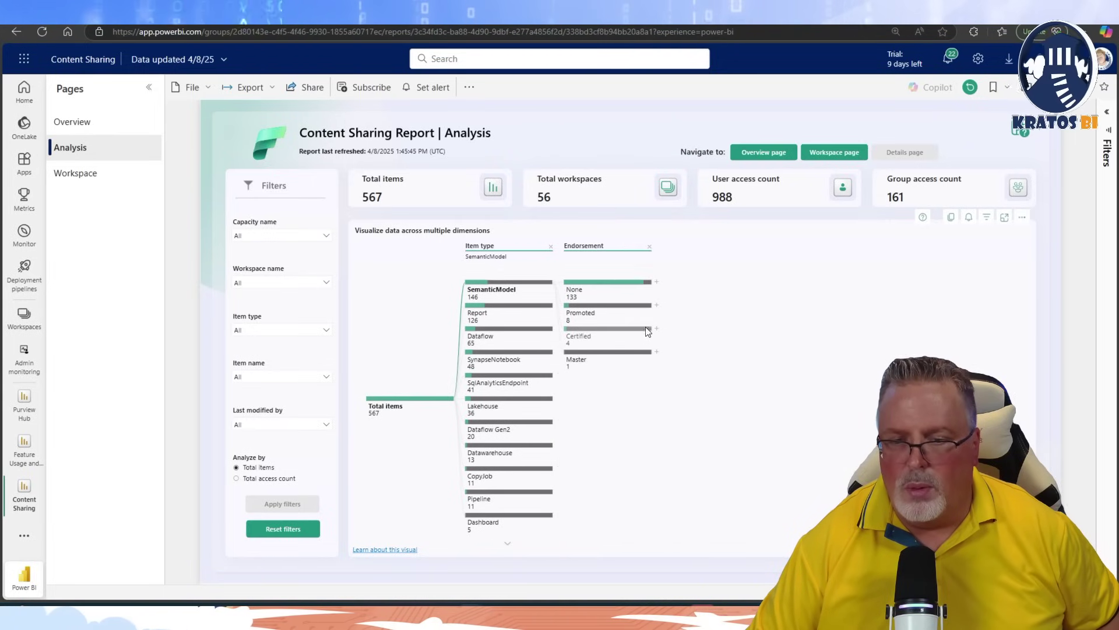
left_click(658, 284)
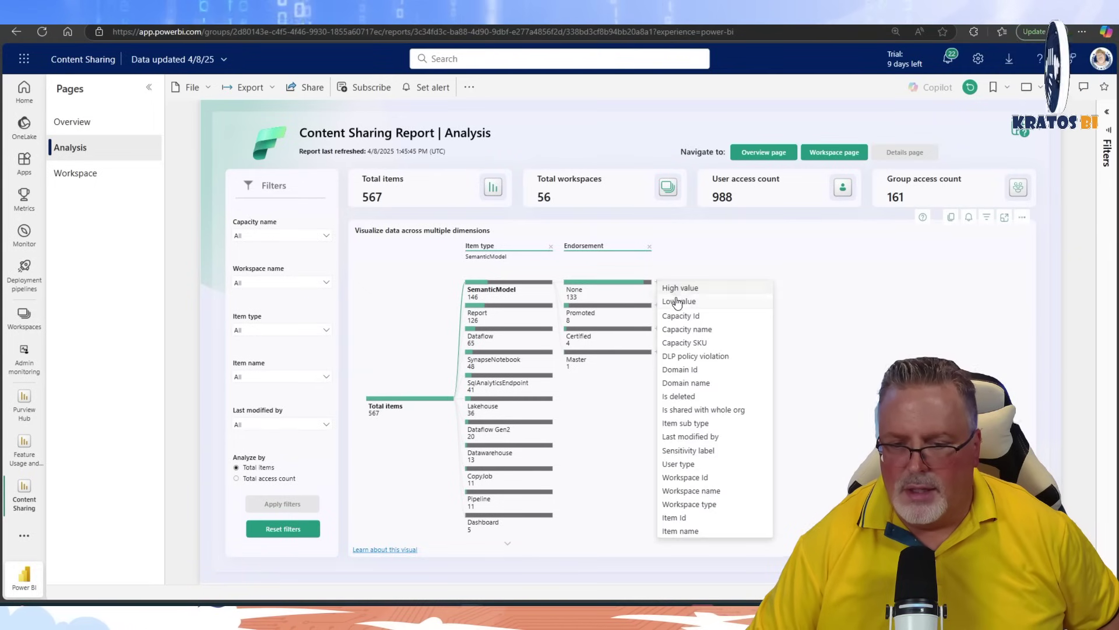
left_click(688, 424)
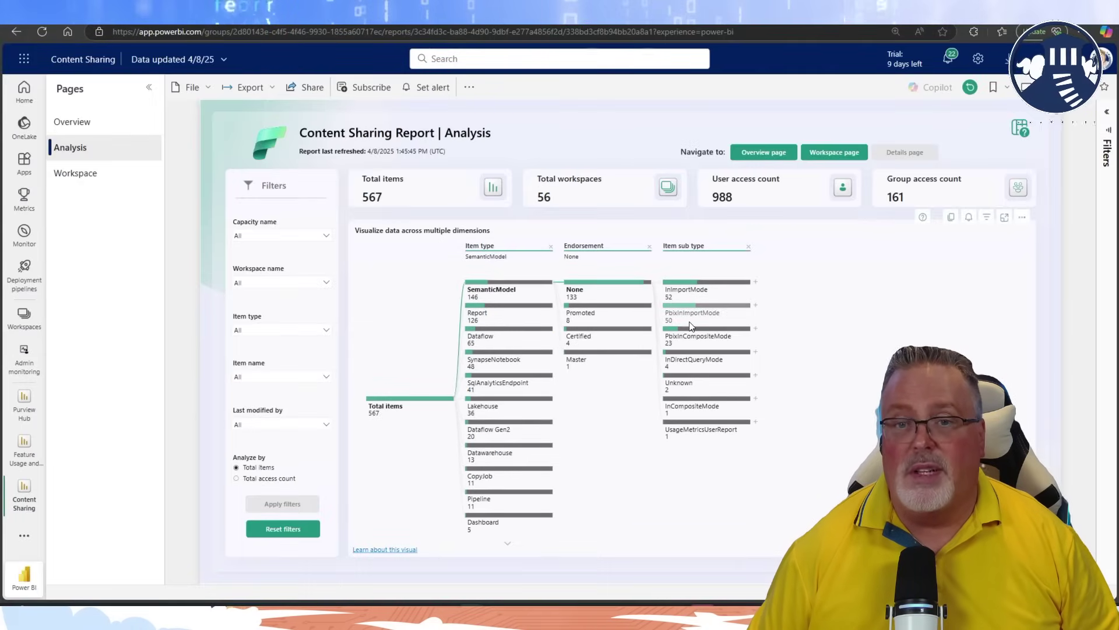
mouse_move(515, 250)
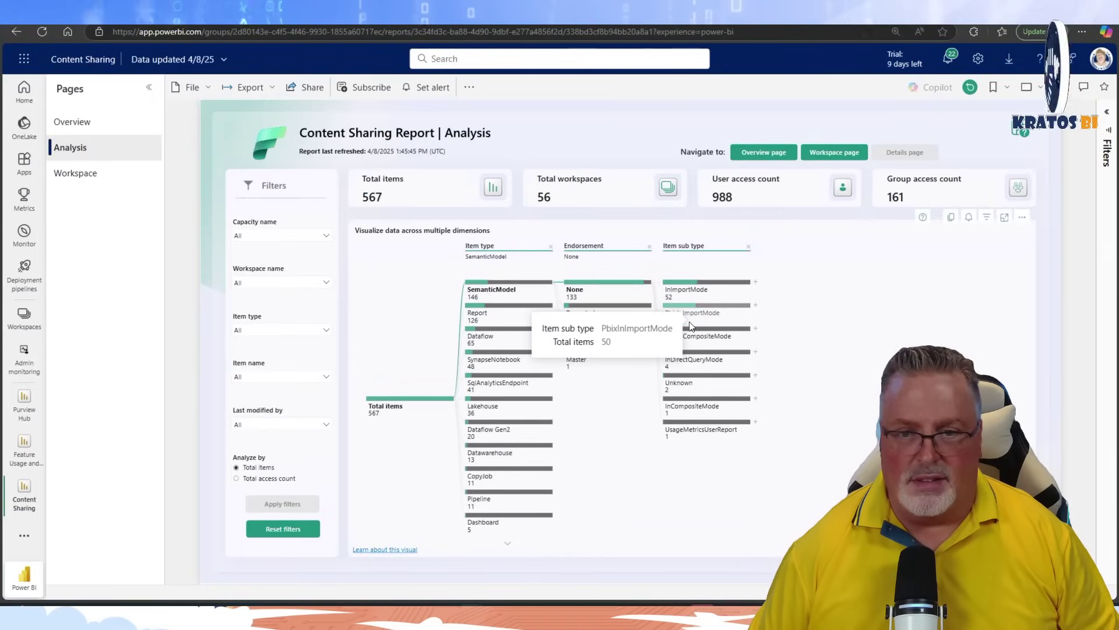
Remove the Item sub type and Endorsement levels from the decomposition tree
left_click(755, 283)
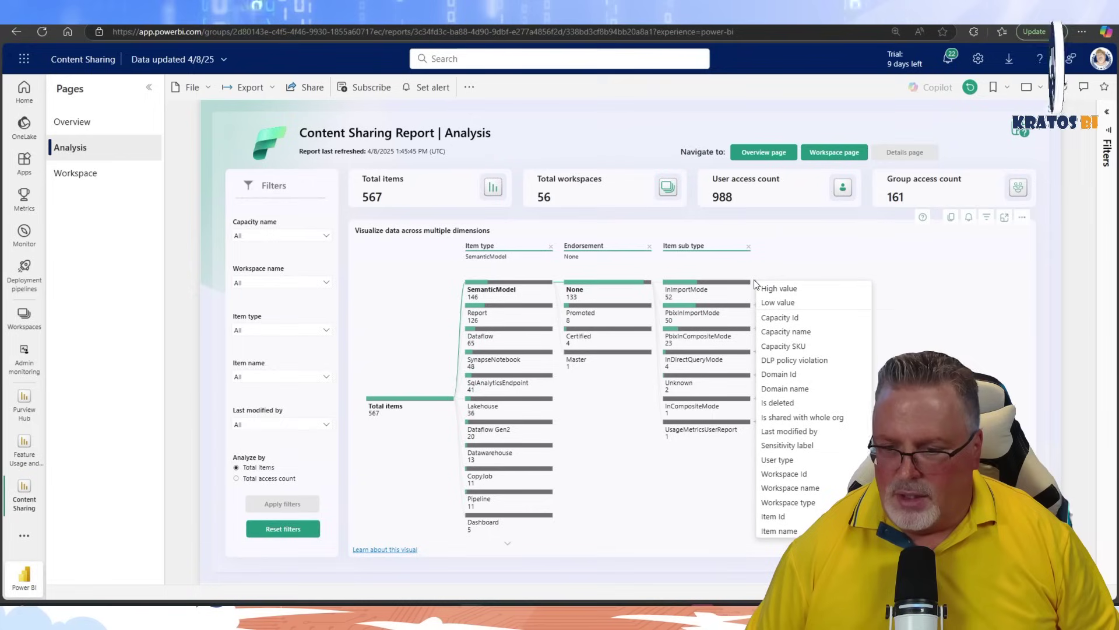
left_click(747, 247)
left_click(747, 247)
left_click(649, 248)
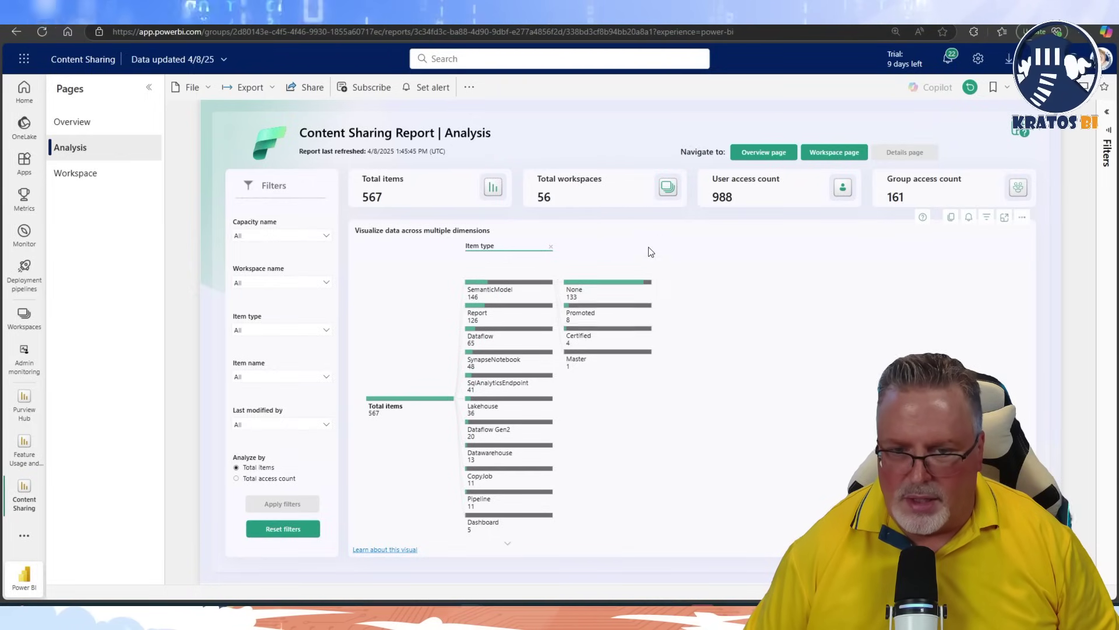
Break SemanticModel down by Item sub type and PbixInImportMode by Item name in the decomposition tree
left_click(558, 284)
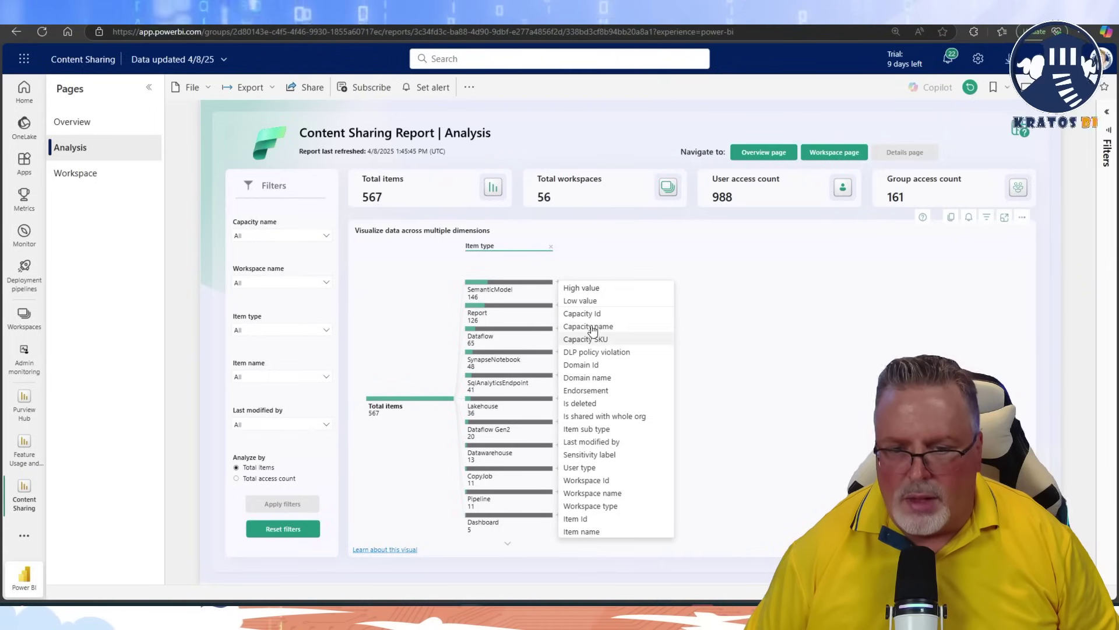
left_click(587, 429)
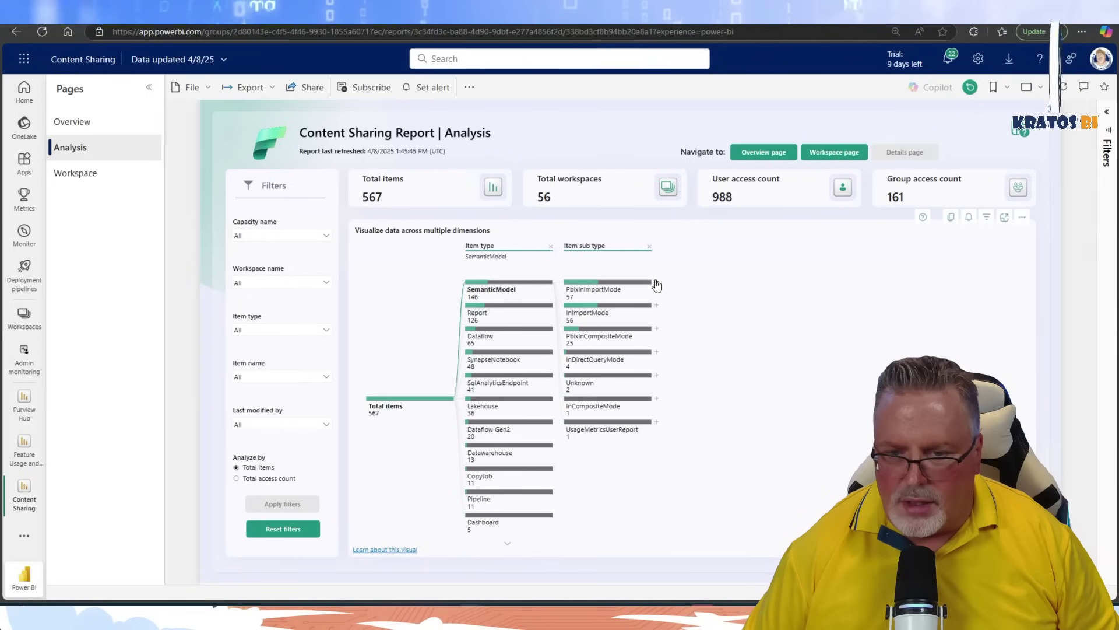
left_click(658, 284)
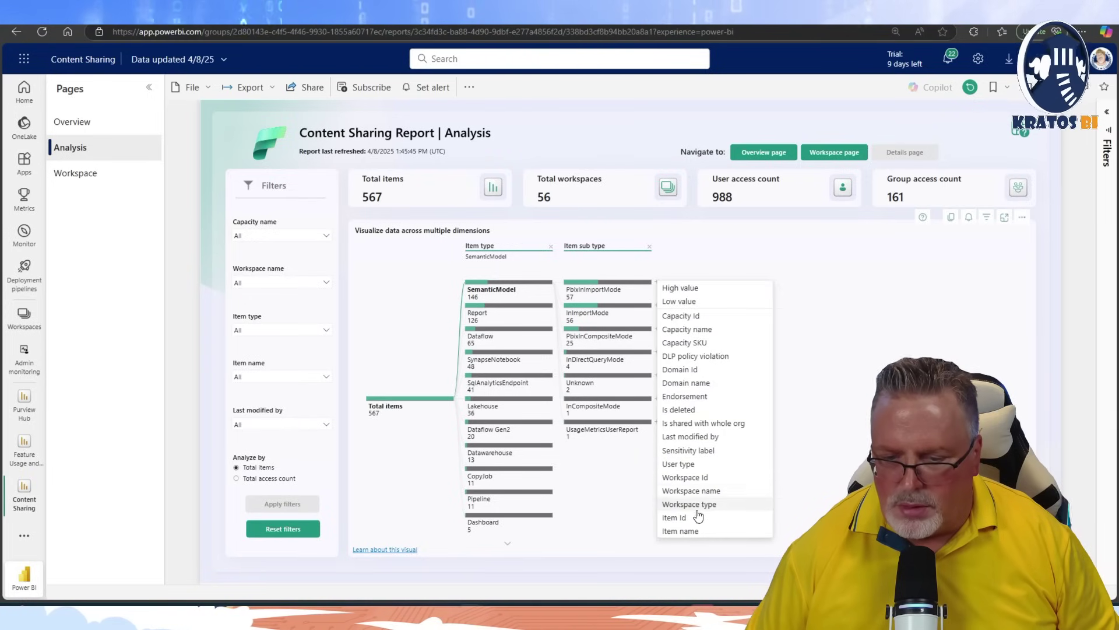
left_click(684, 530)
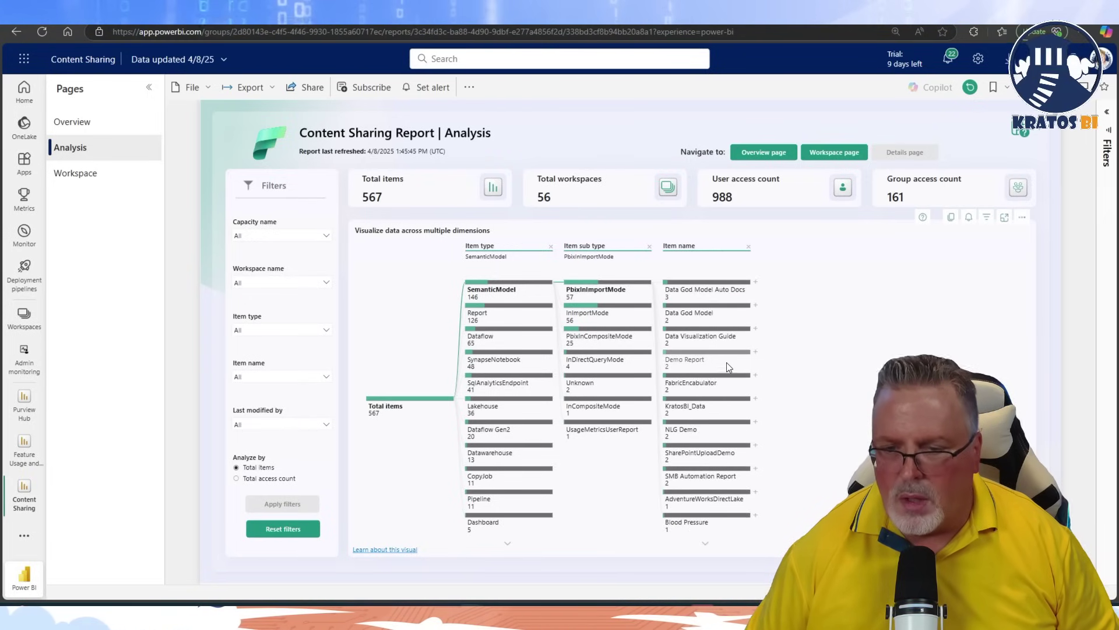
mouse_move(726, 349)
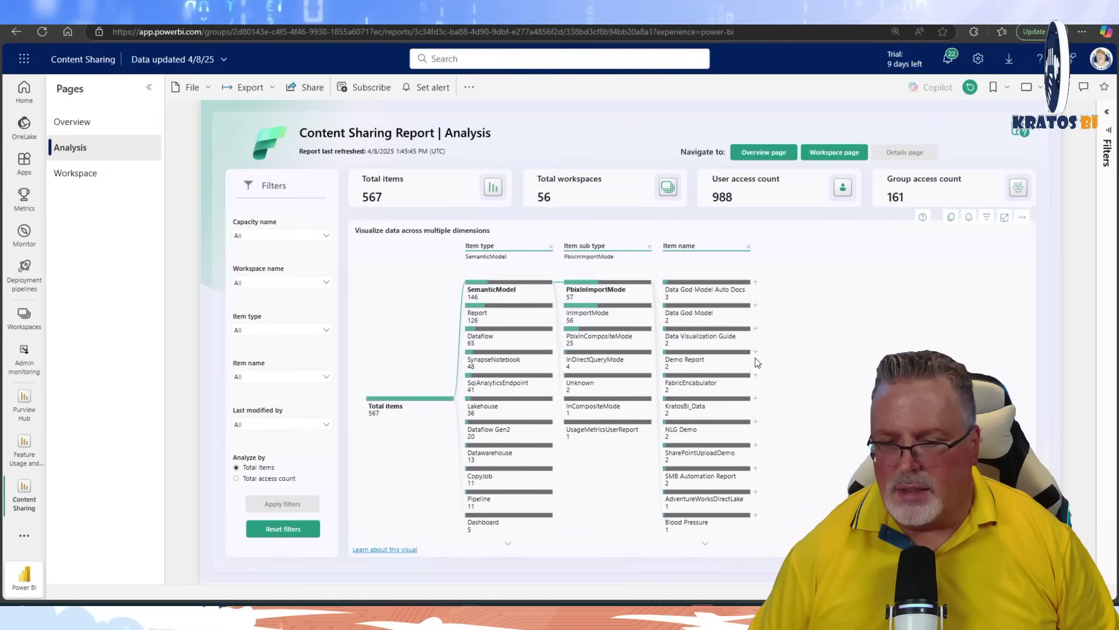
Remove the Item name level from the decomposition tree and open the report's Workspace page
mouse_move(744, 379)
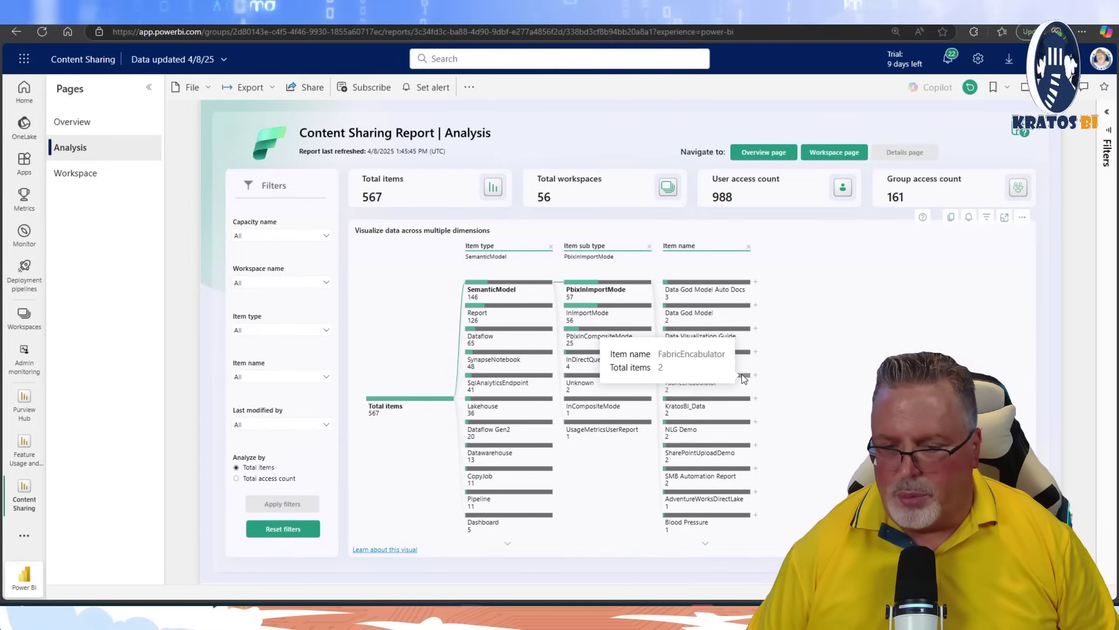
left_click(749, 247)
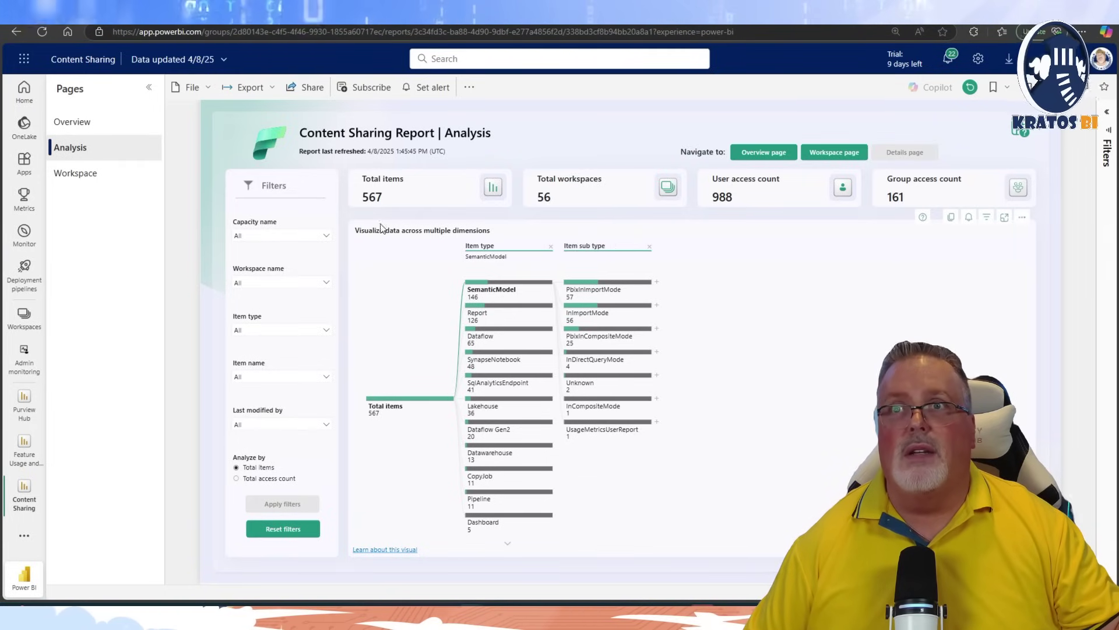
left_click(90, 183)
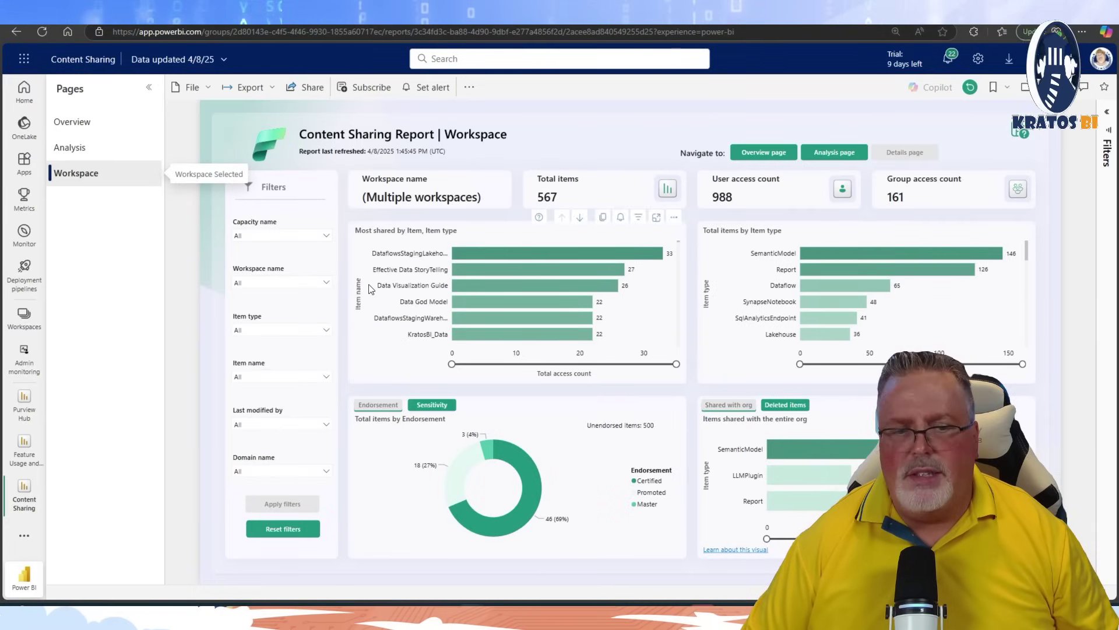
Filter the Workspace page by the workspace name Adv Wks DA 0 Prod and apply the filter
left_click(327, 283)
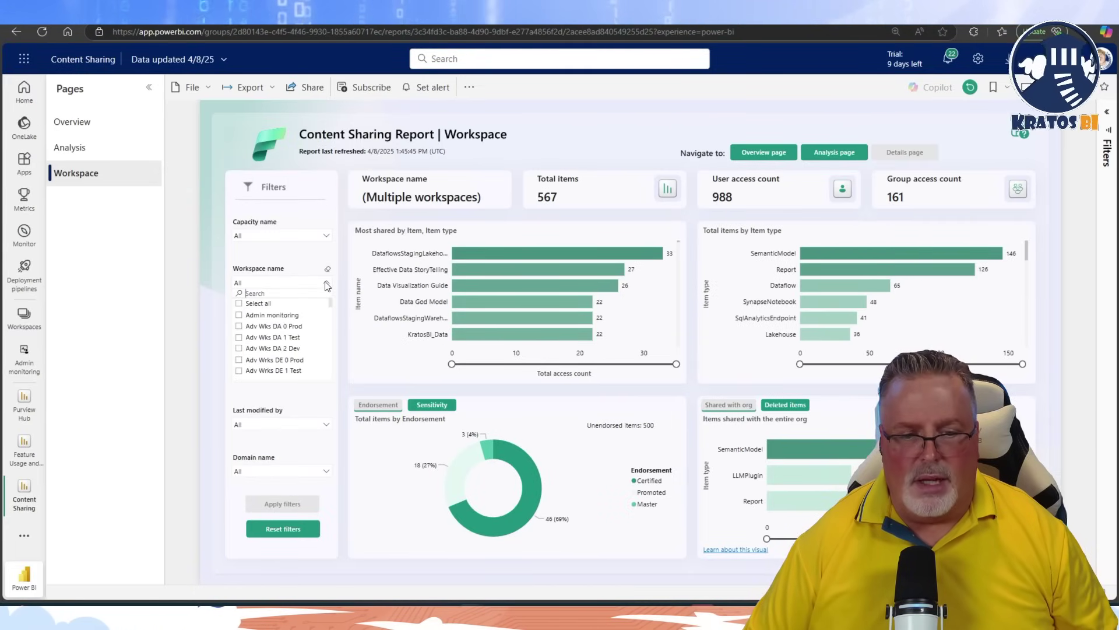
left_click(238, 327)
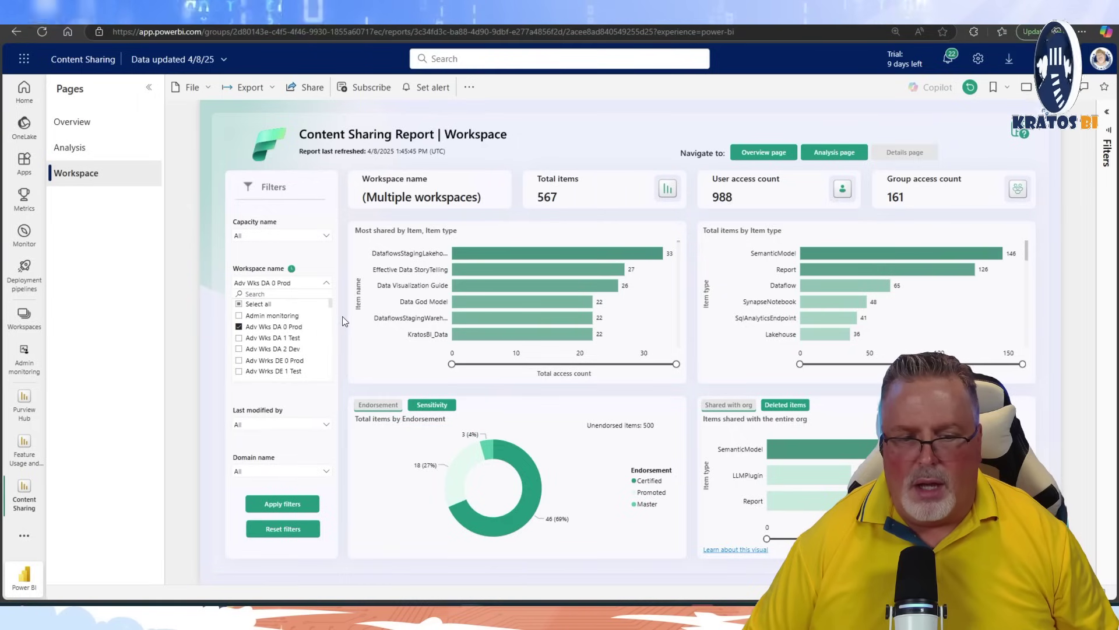
left_click(343, 335)
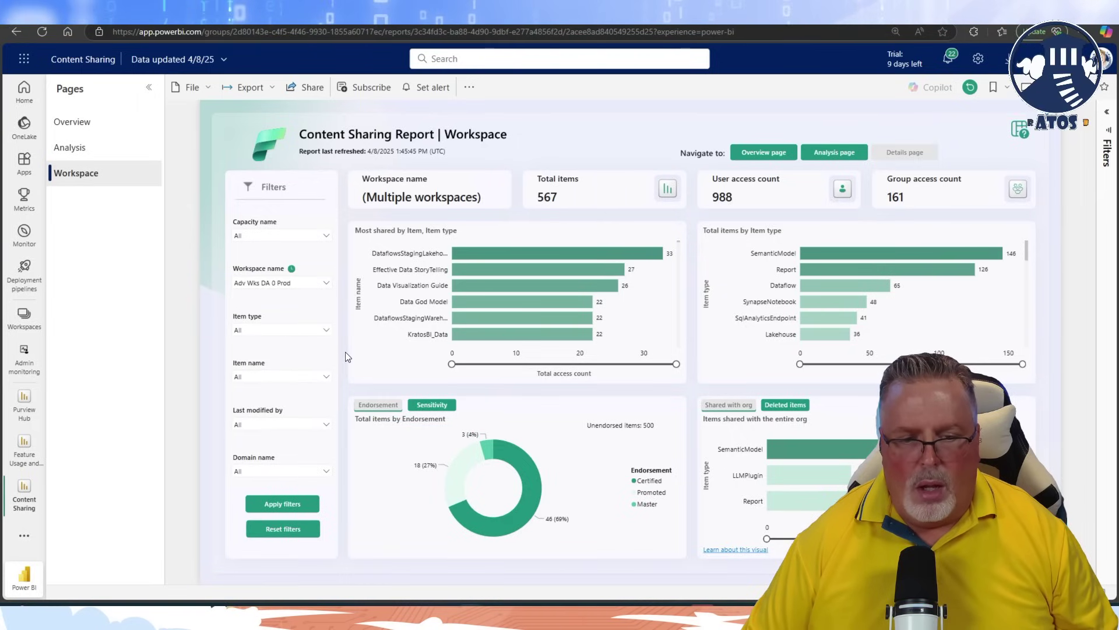
left_click(306, 505)
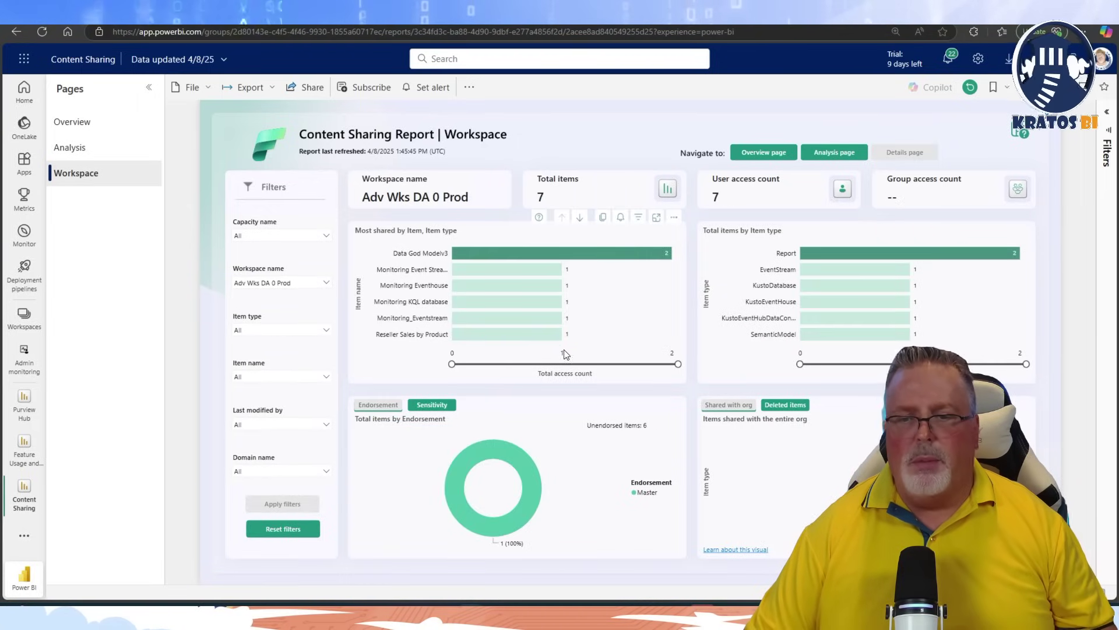
Clear the workspace name filter, search its values for "report", and apply the Reports workspace as the filter
left_click(326, 283)
left_click(325, 280)
left_click(327, 270)
left_click(327, 283)
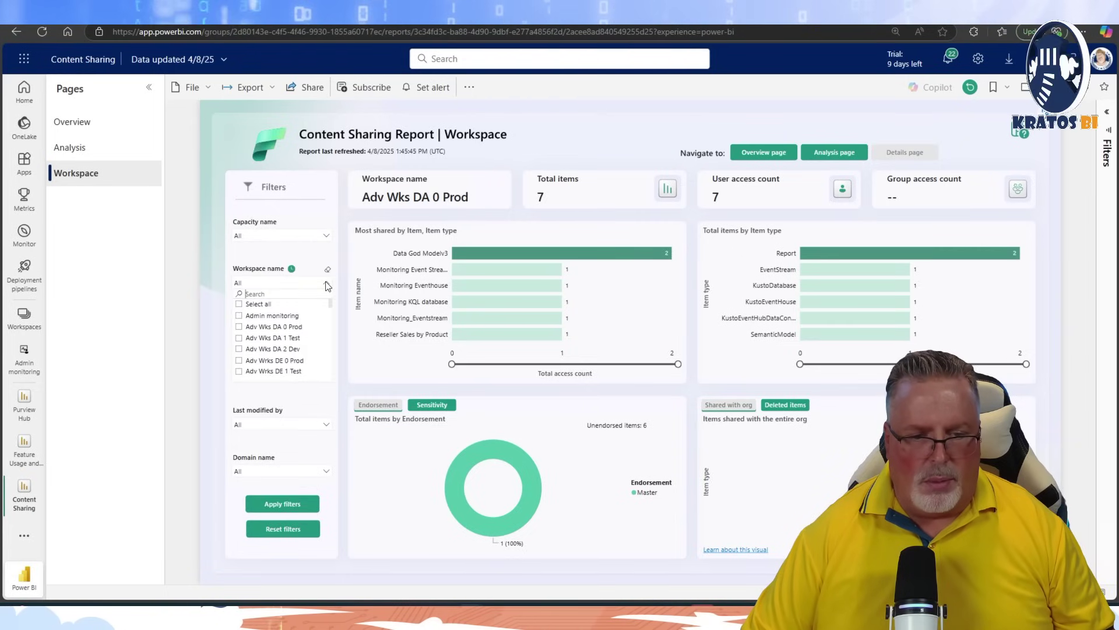
left_click(320, 296)
type("re")
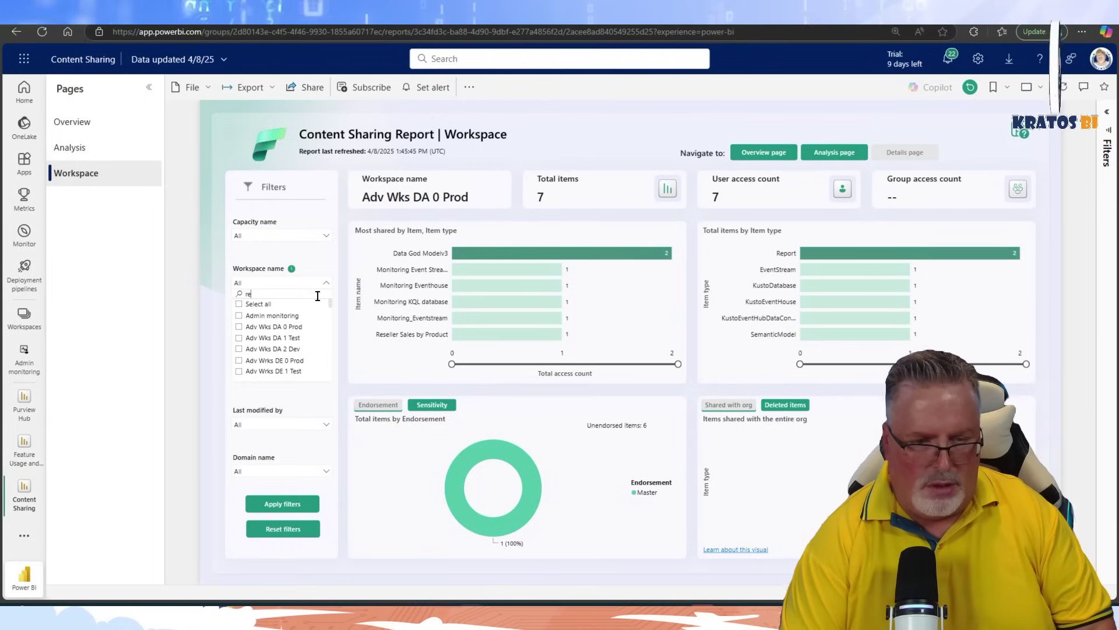
type("port")
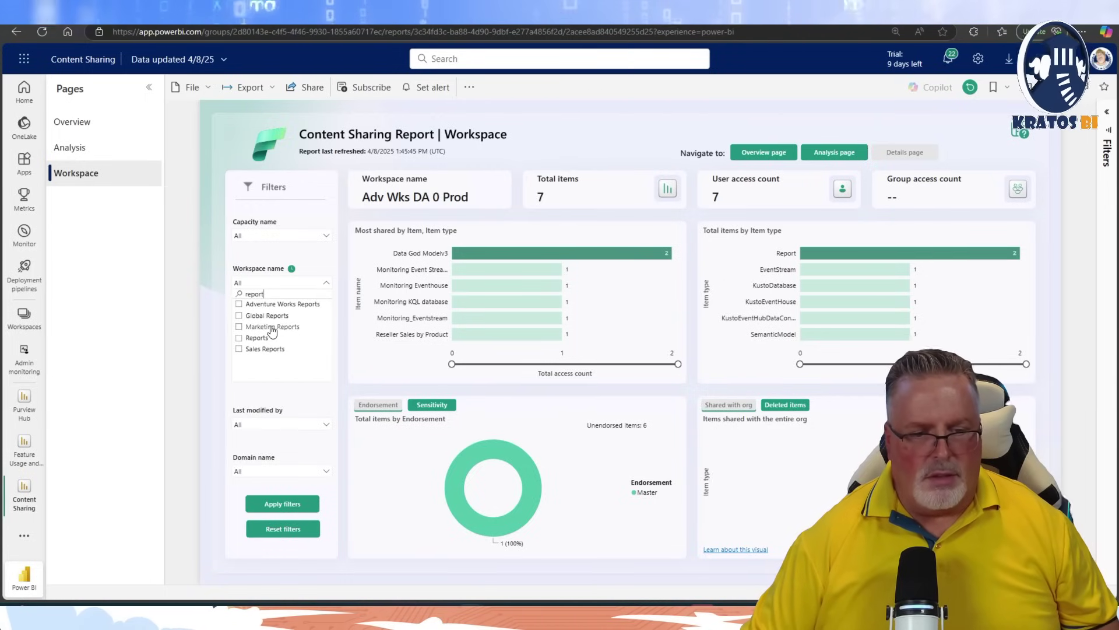
left_click(239, 338)
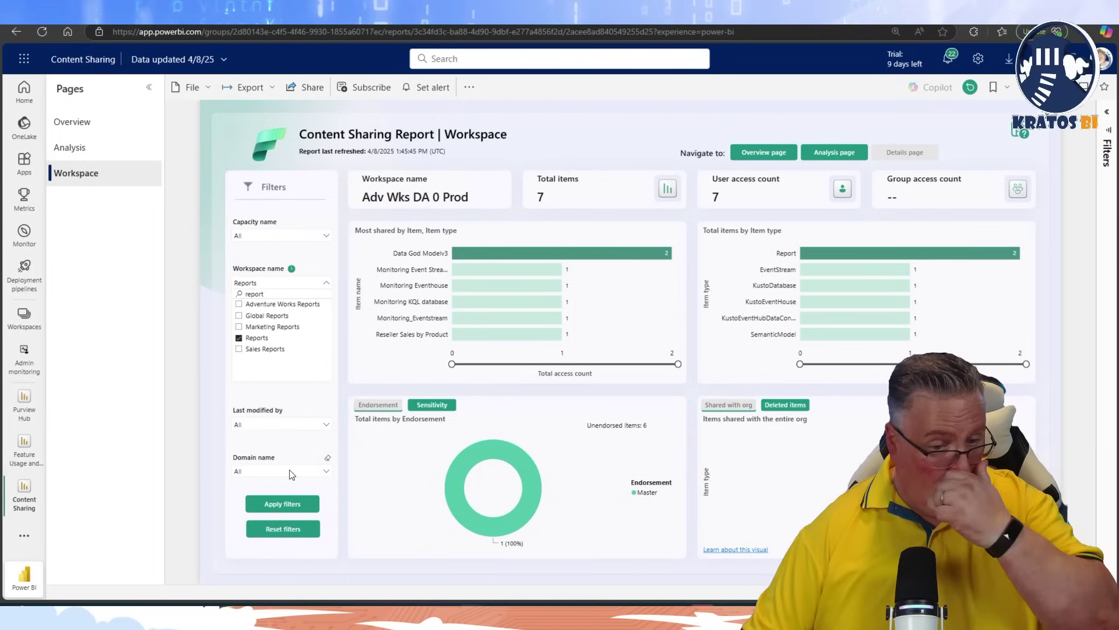
left_click(284, 504)
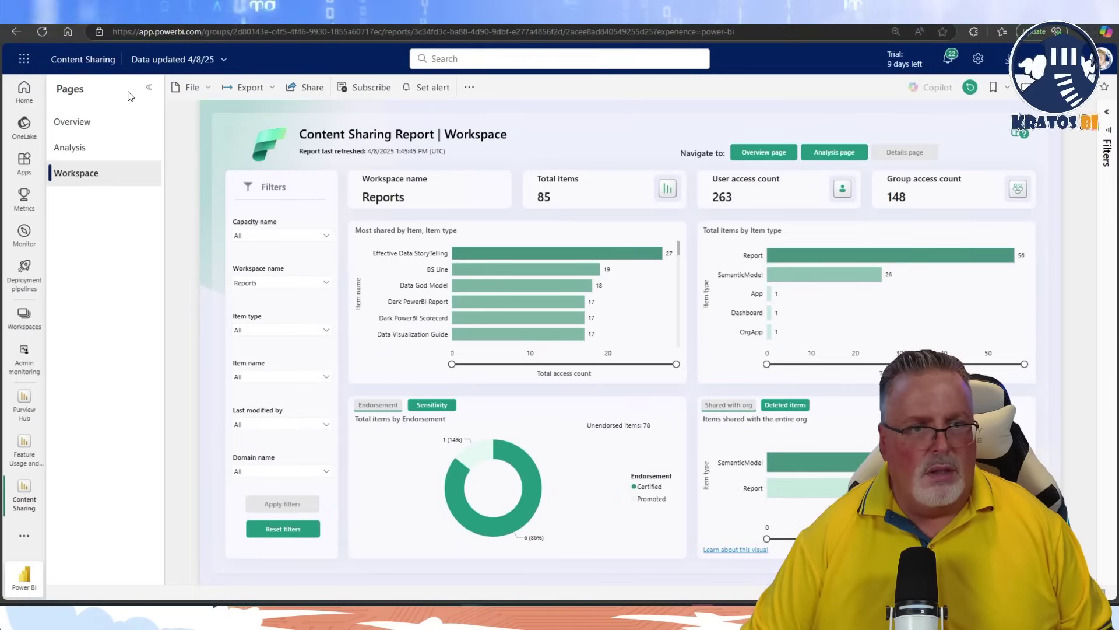
Collapse the list of report pages and display the Workspace page in full screen
left_click(151, 88)
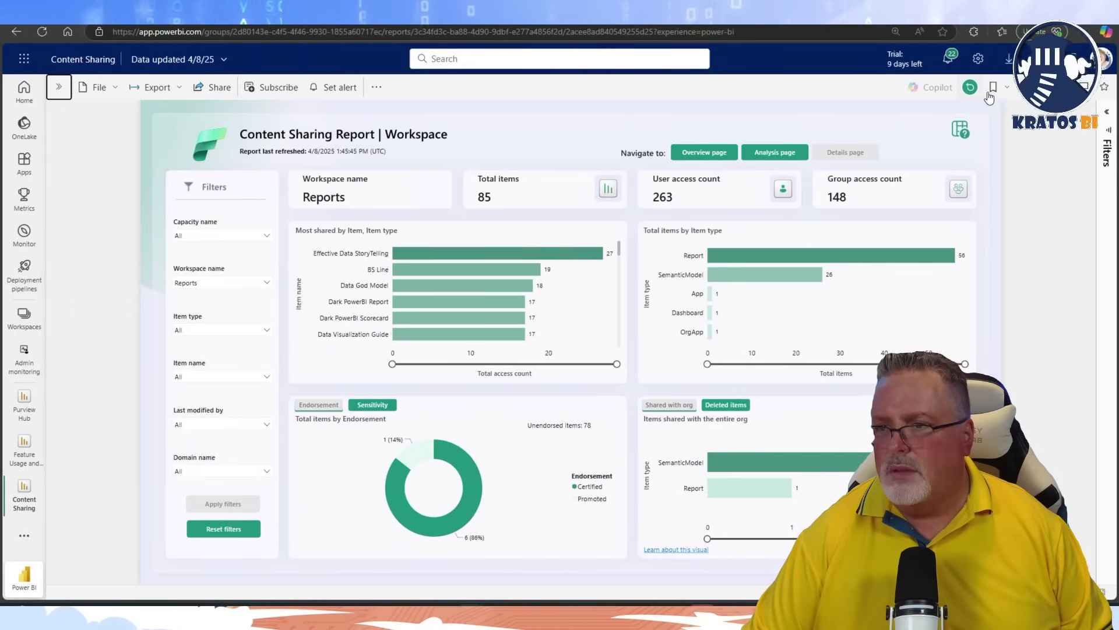
left_click(1031, 88)
left_click(933, 113)
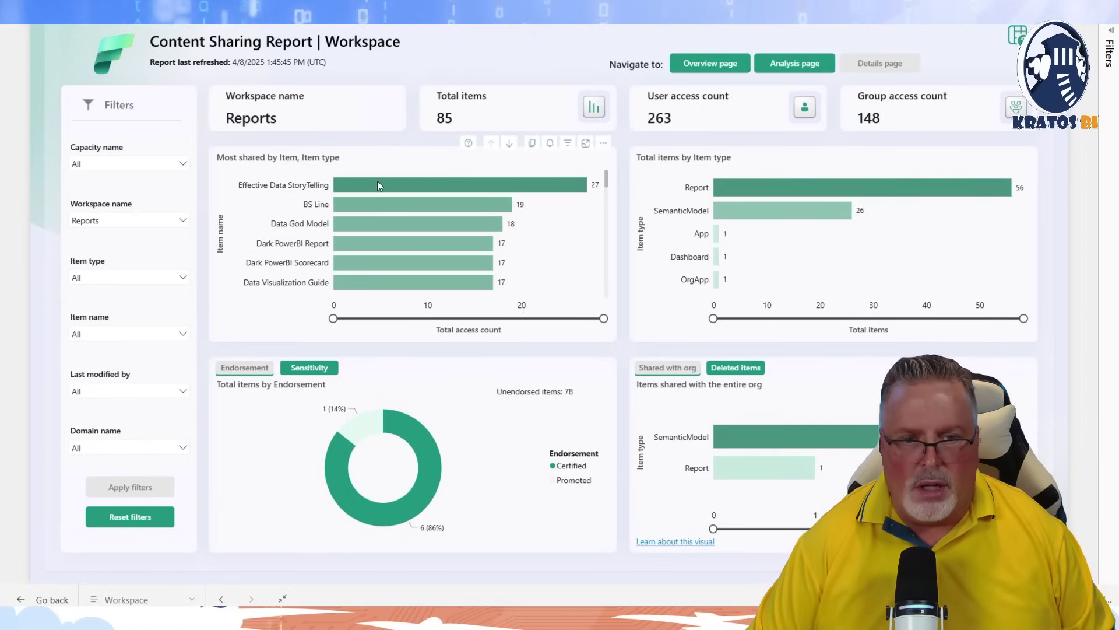
mouse_move(380, 184)
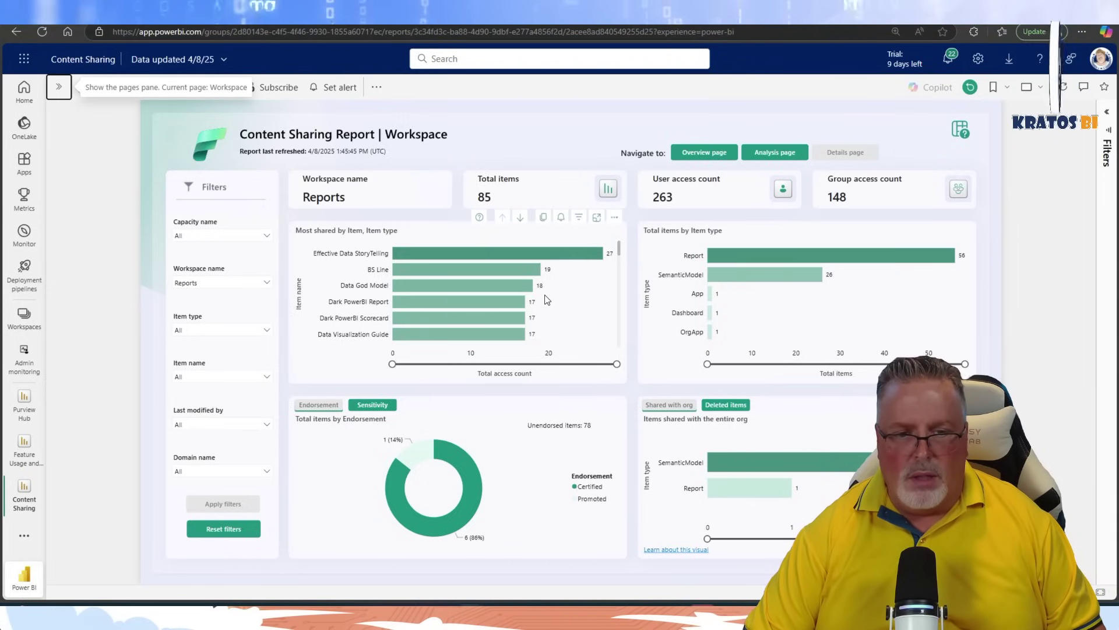
Examine the most shared items in the Reports workspace, from the highest to the lowest total access count
scroll(546, 300, "down", 5)
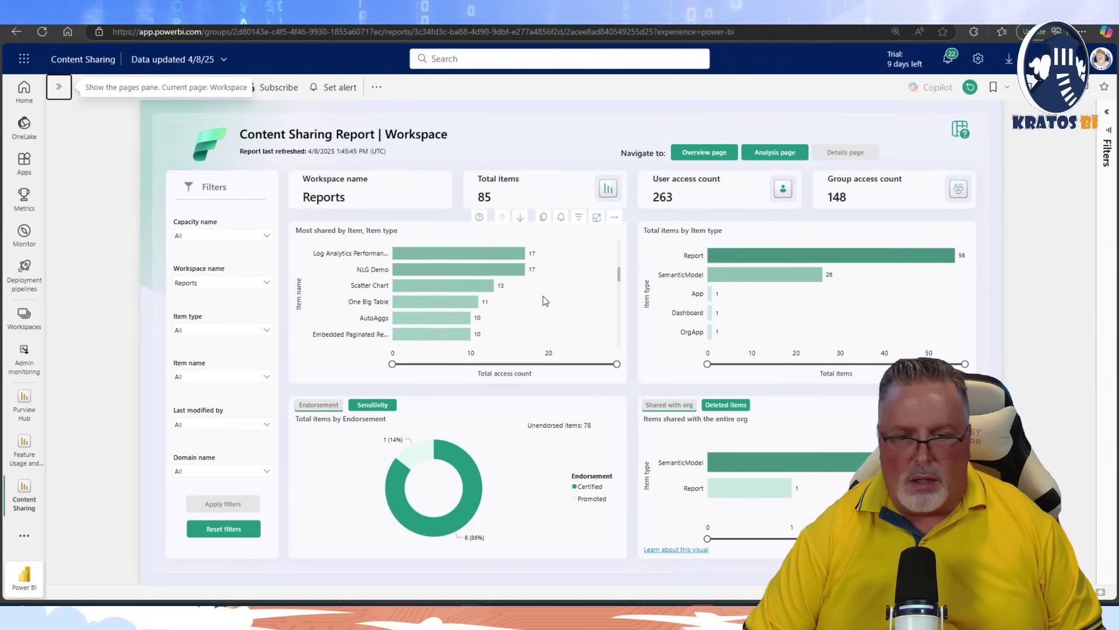
scroll(539, 308, "up", 5)
scroll(538, 310, "down", 10)
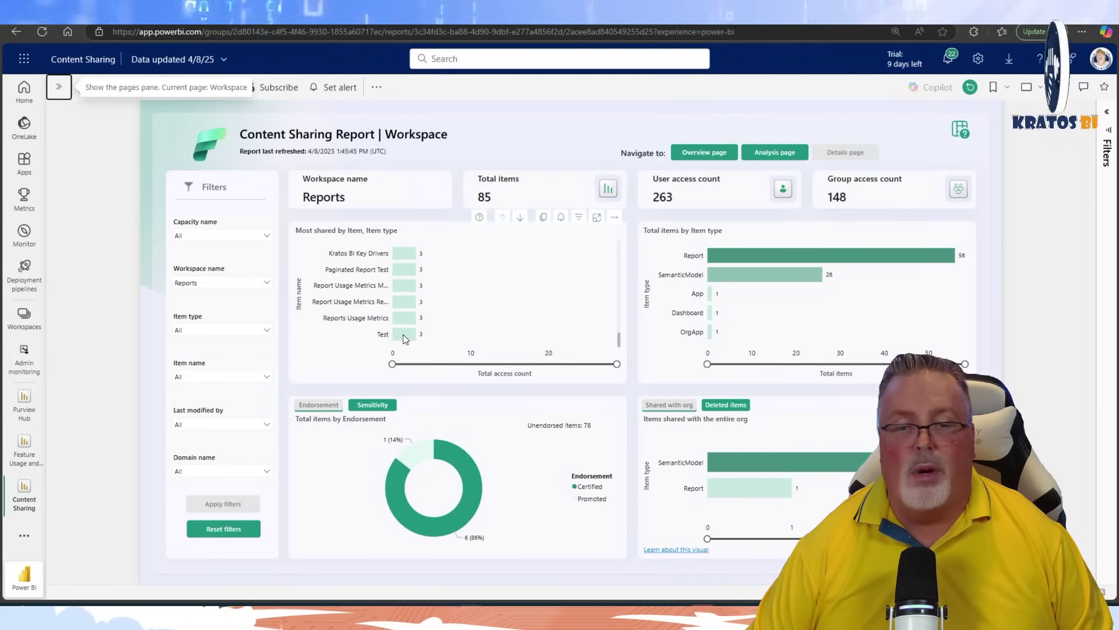
scroll(422, 339, "up", 2)
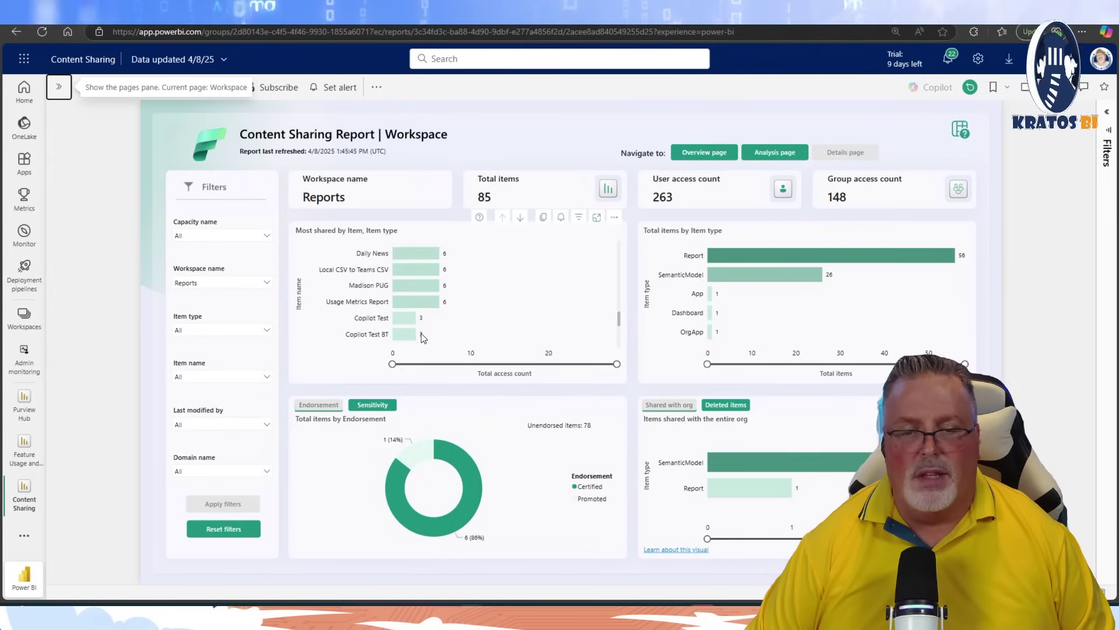
scroll(424, 338, "down", 2)
mouse_move(431, 329)
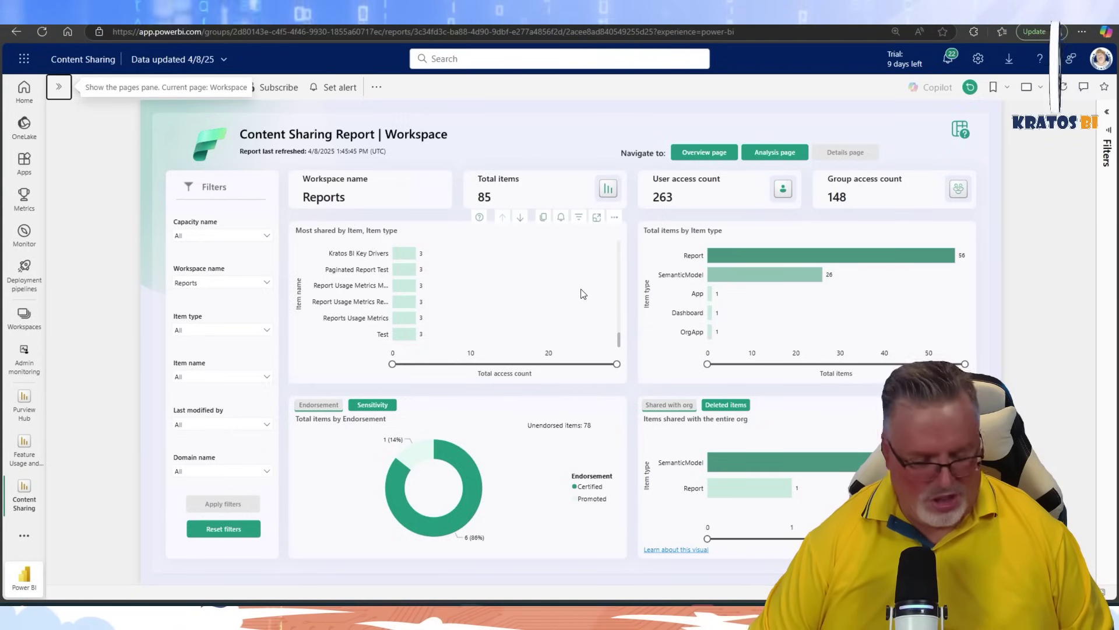
scroll(583, 293, "up", 5)
scroll(583, 294, "up", 5)
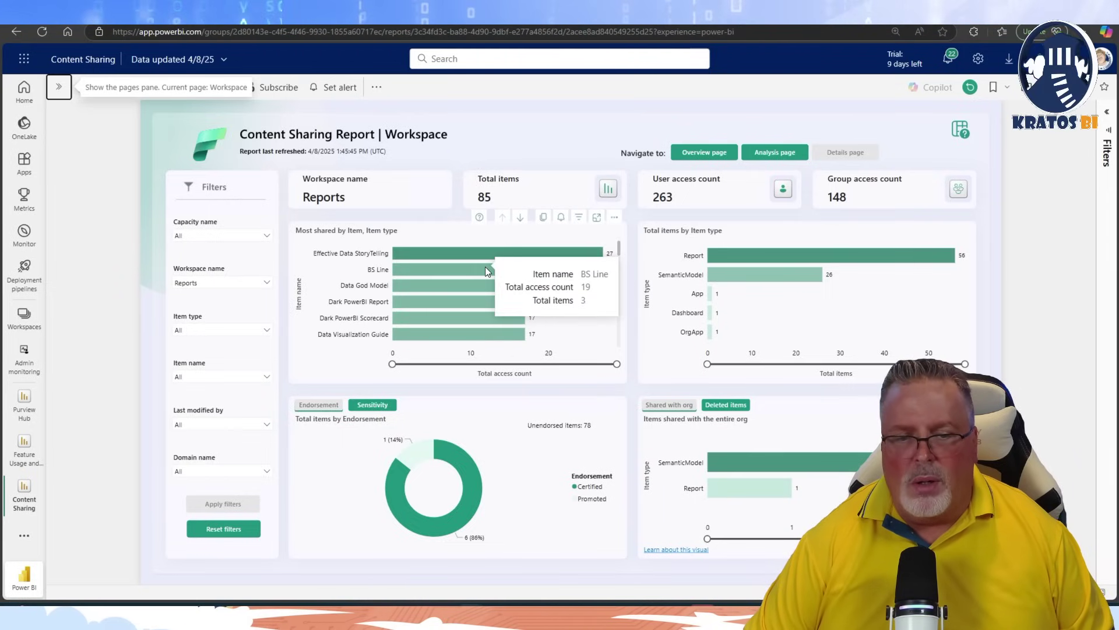
scroll(484, 267, "down", 4)
scroll(483, 276, "up", 4)
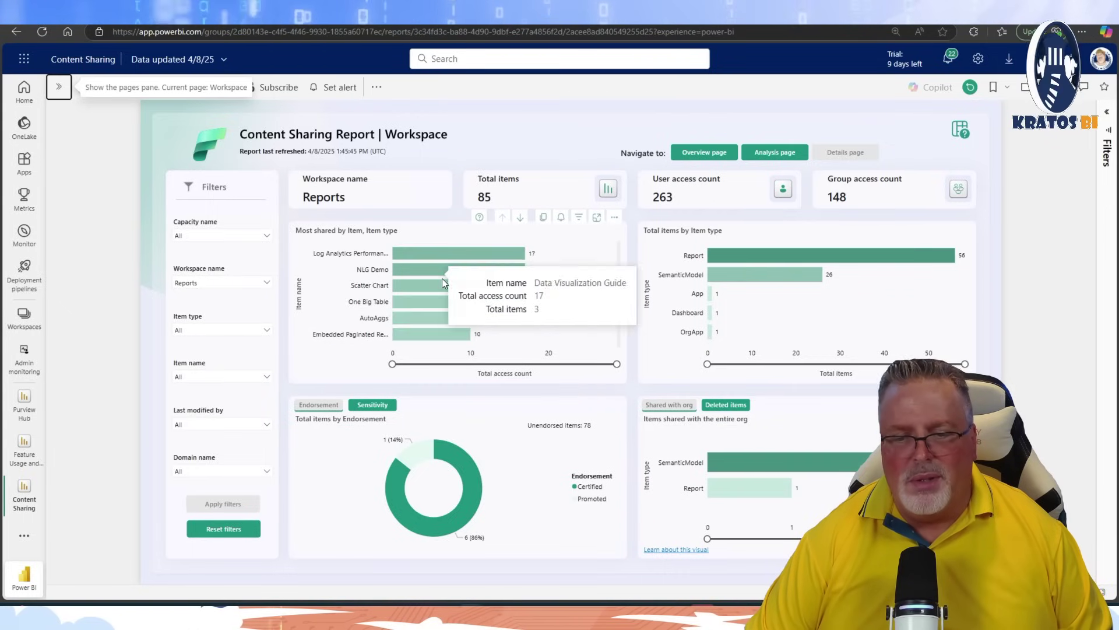
scroll(437, 289, "down", 10)
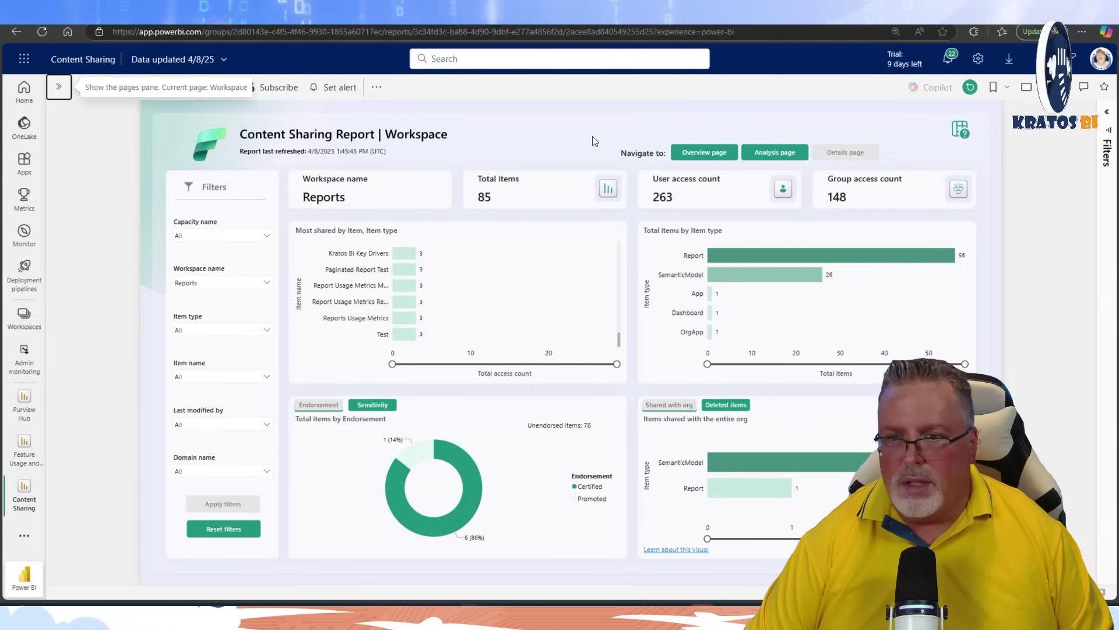
View the Analysis and Overview pages for the Reports workspace, and return to the item type chart on the Workspace page
left_click(774, 152)
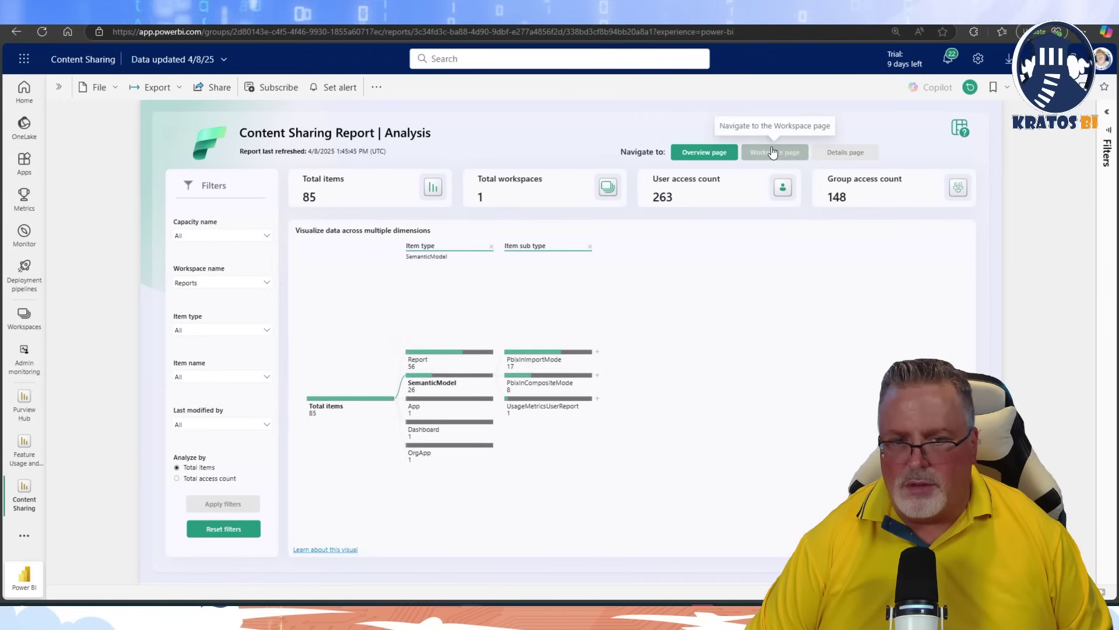
left_click(708, 153)
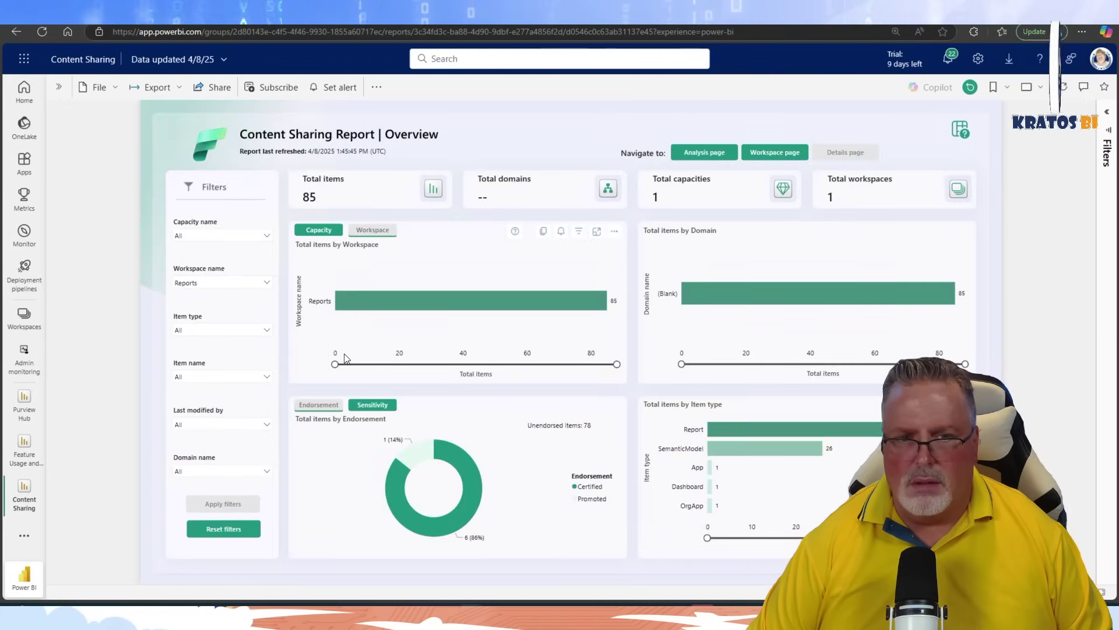
left_click(786, 154)
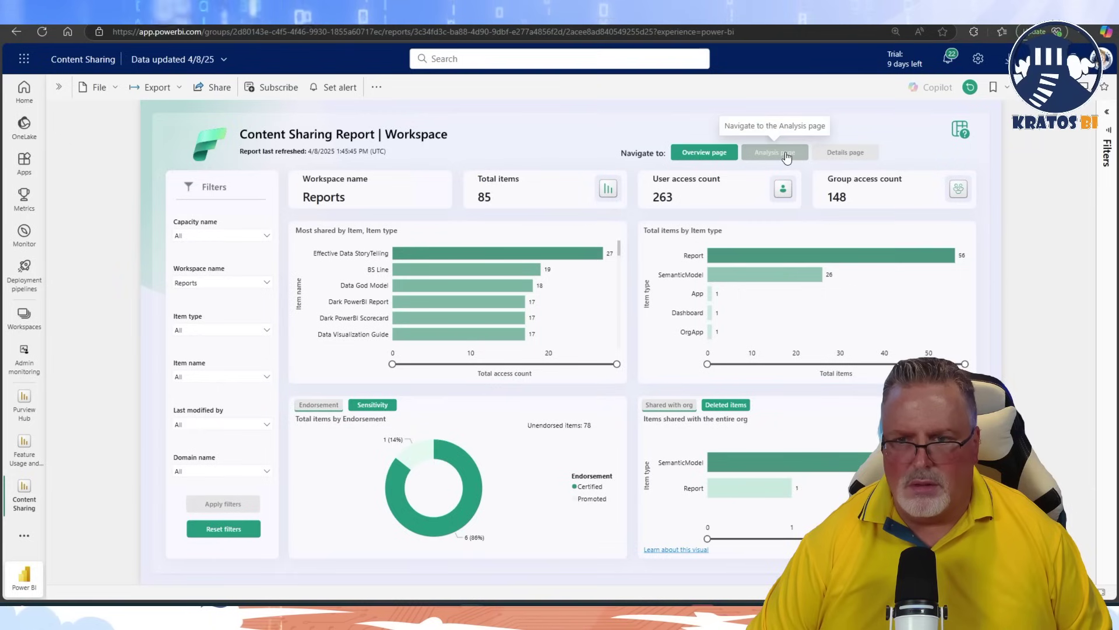
mouse_move(796, 270)
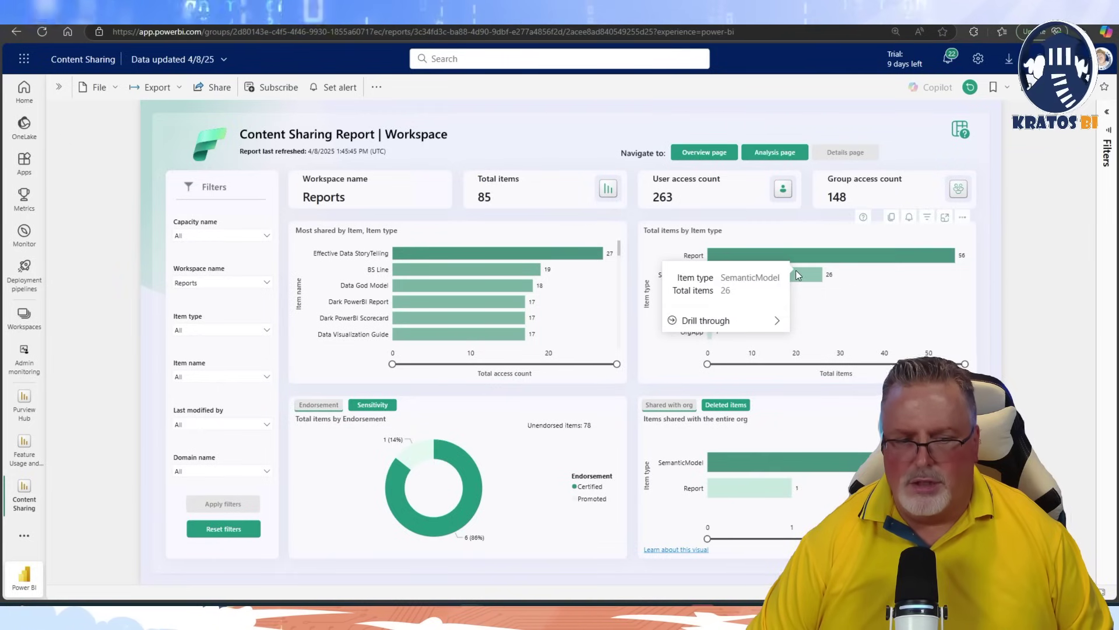